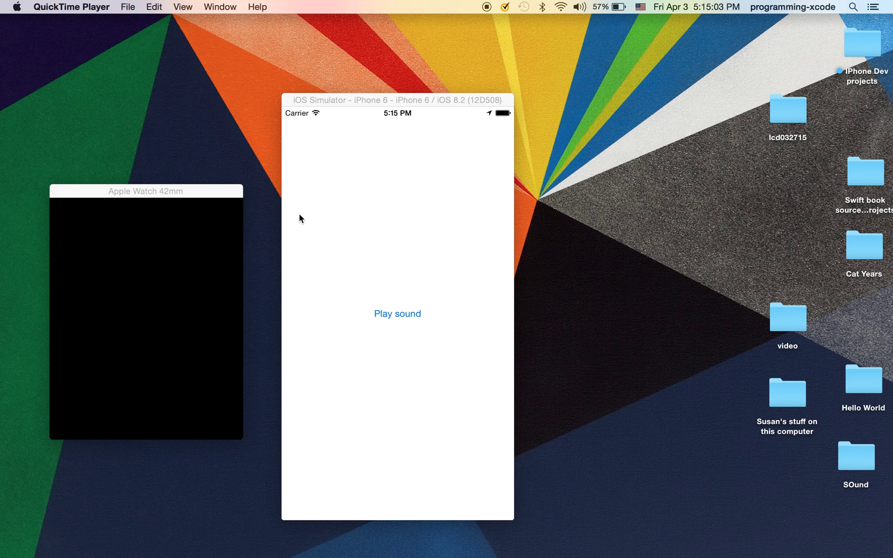
# Step: Demonstrate the Sound app in the simulator by raising the volume and playing the beep
pyautogui.click(300, 218)
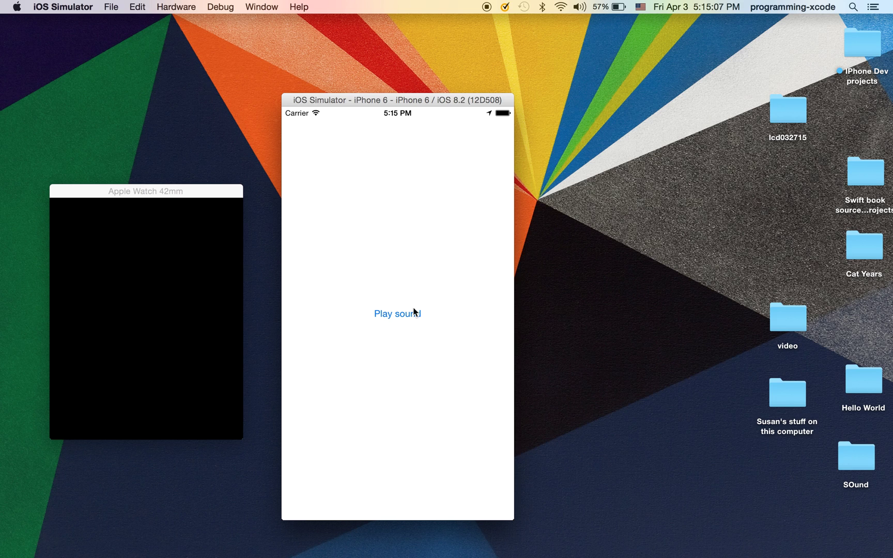
pyautogui.press('XF86AudioRaiseVolume')
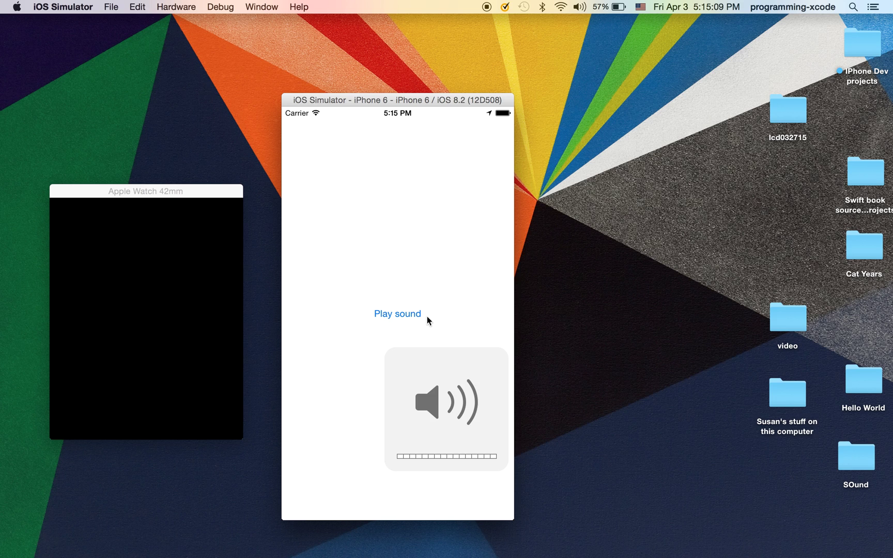
pyautogui.click(390, 314)
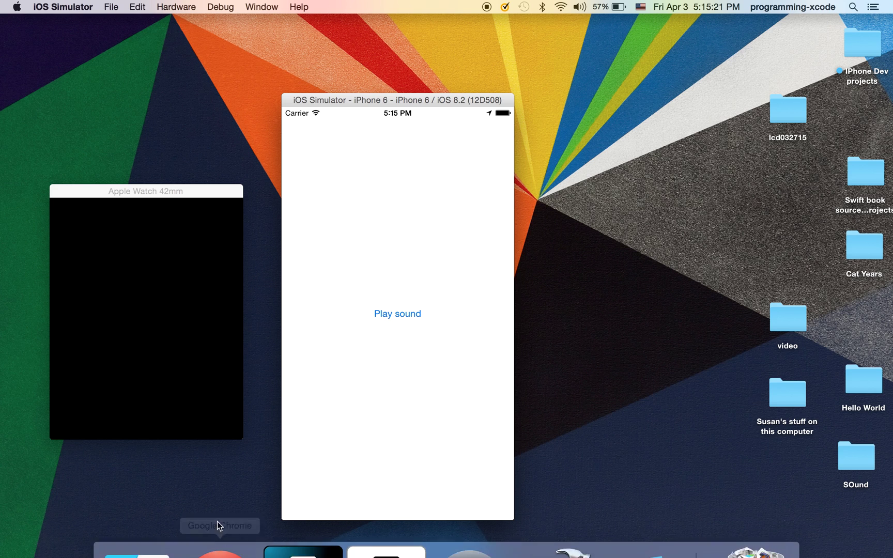
# Step: Hide the simulator, then create single-view project Sound on the Desktop, replacing the old folder
pyautogui.press('super+q')
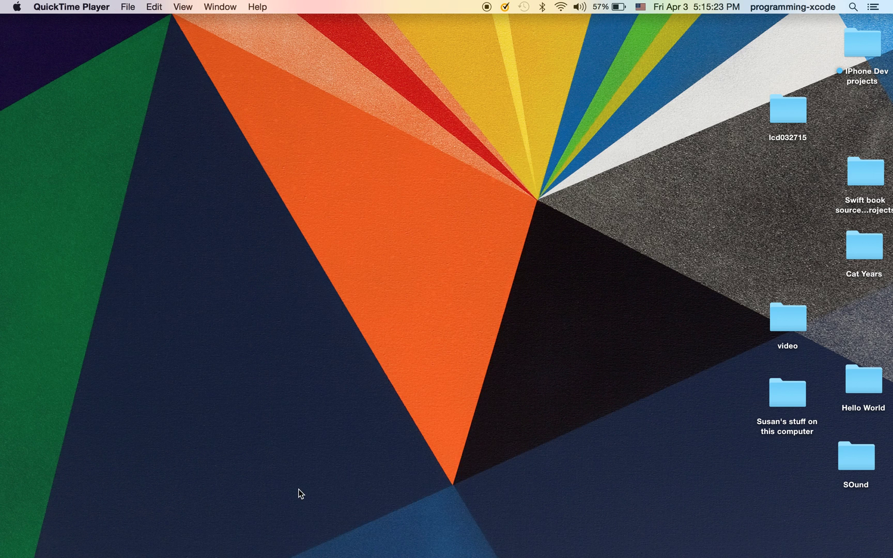
pyautogui.click(594, 547)
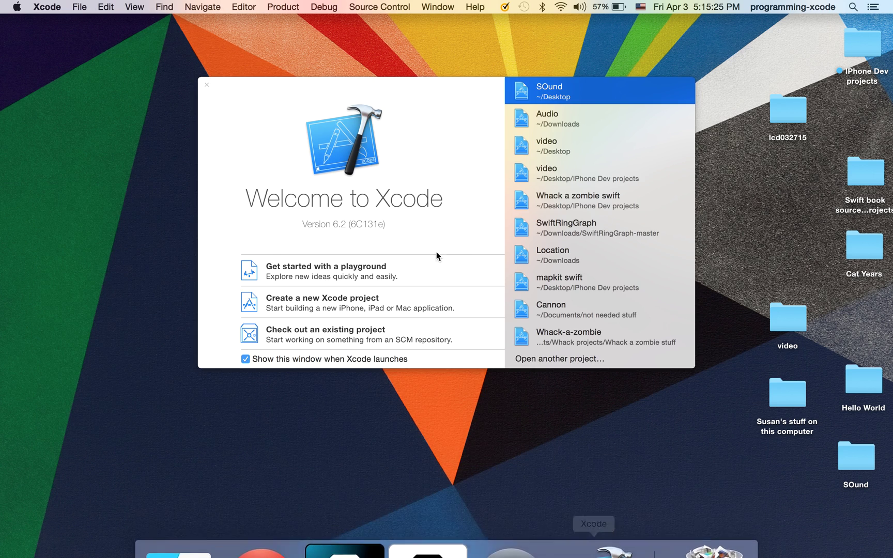
pyautogui.click(250, 292)
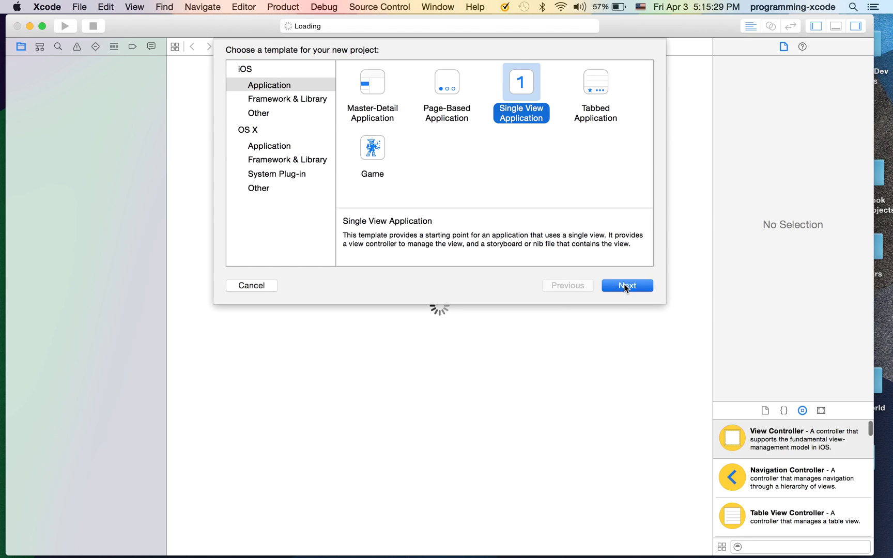
pyautogui.click(627, 285)
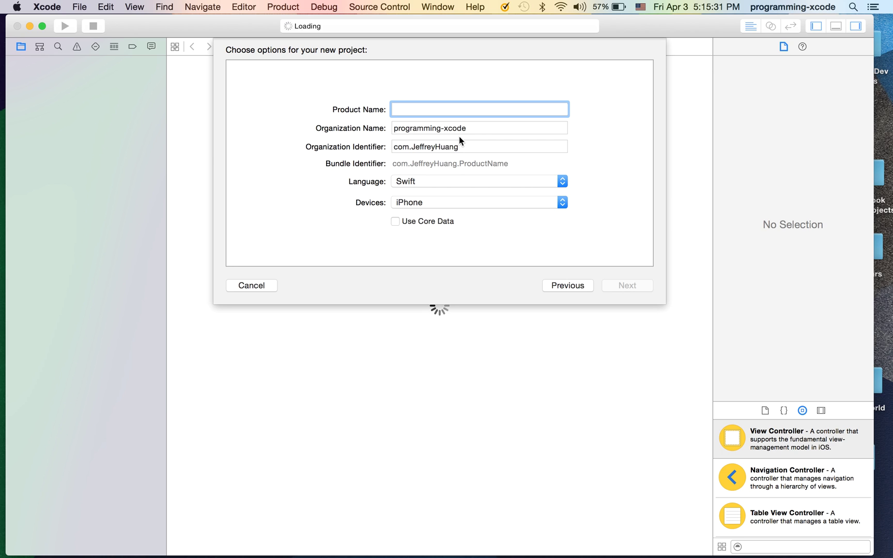
pyautogui.write('Soun')
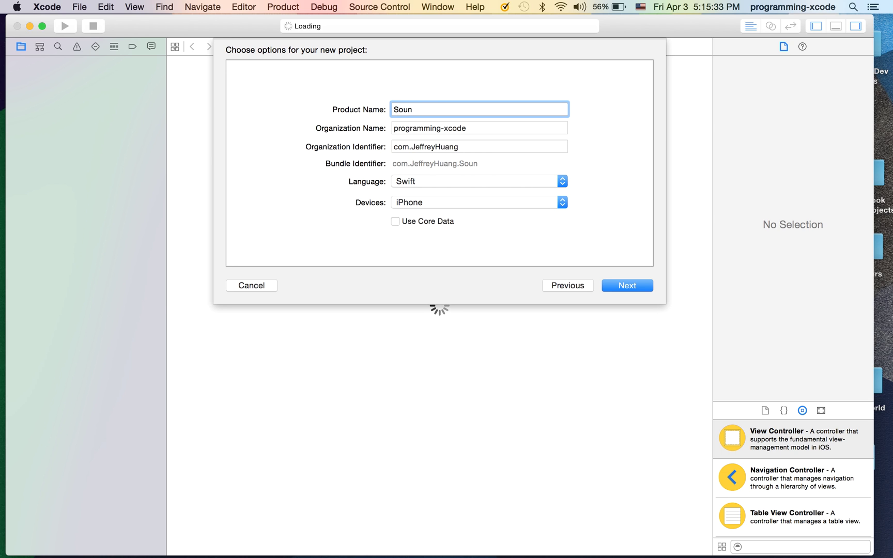
pyautogui.write('d')
pyautogui.press('Return')
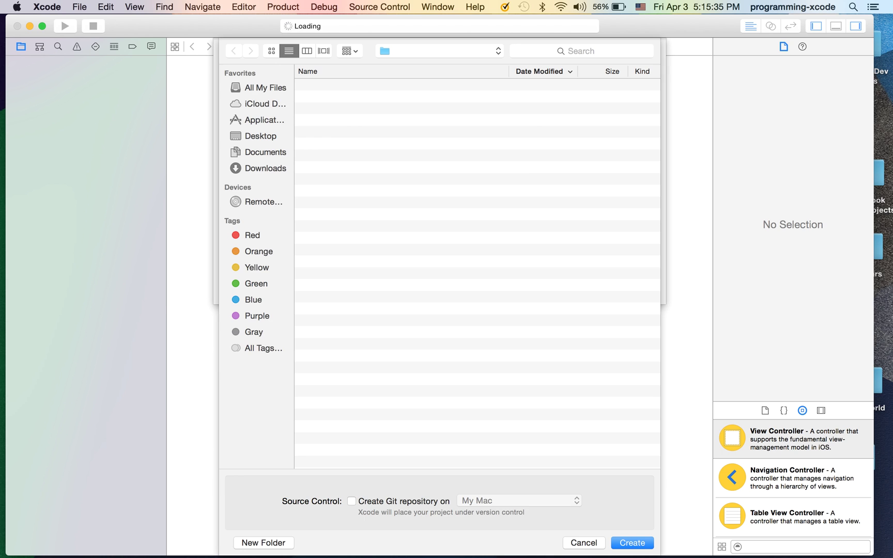
pyautogui.press('Return')
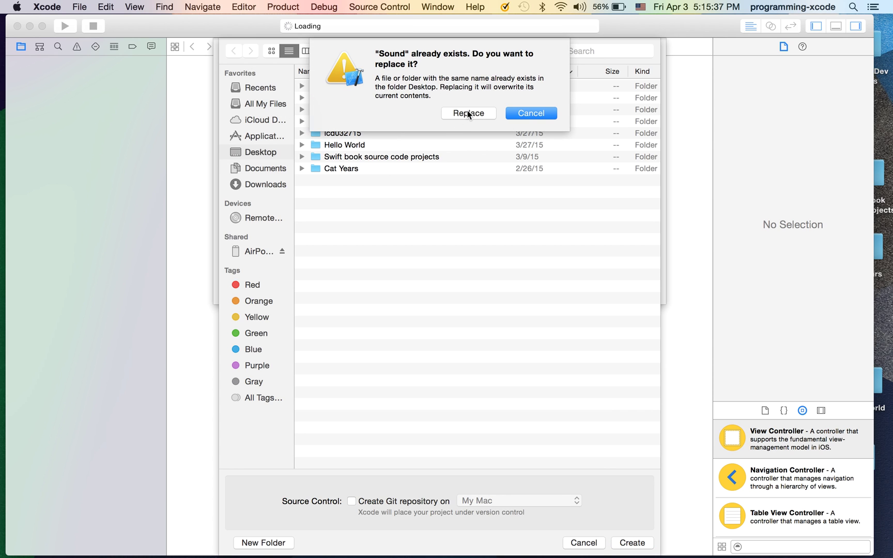
pyautogui.click(467, 111)
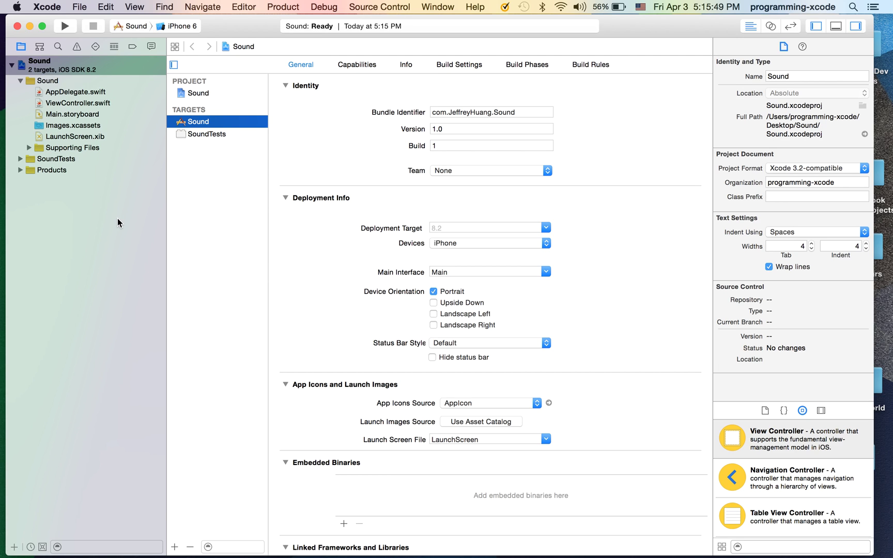
pyautogui.click(434, 291)
pyautogui.click(433, 314)
pyautogui.click(51, 102)
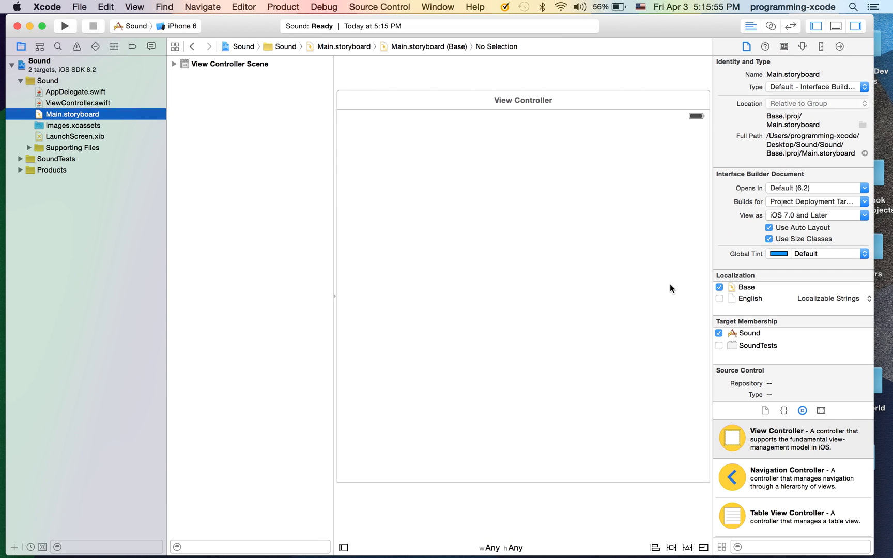
pyautogui.click(772, 240)
pyautogui.press('Return')
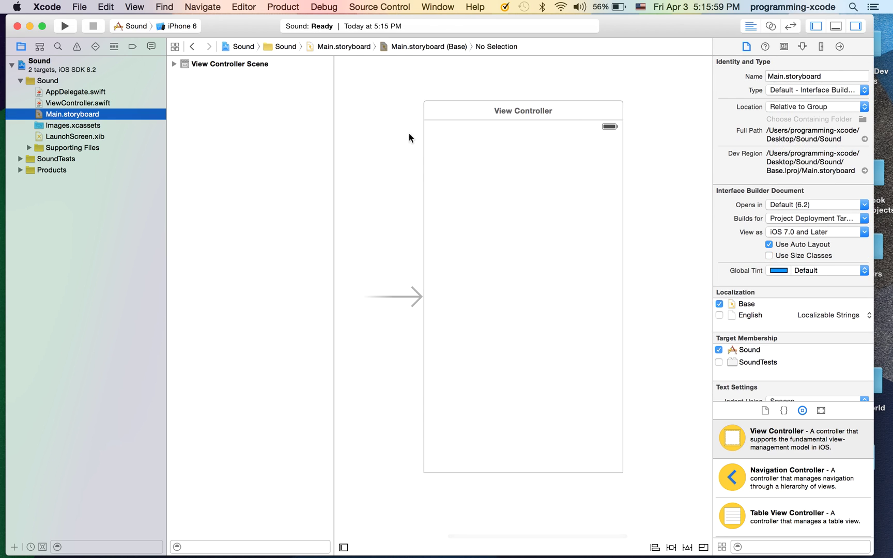
pyautogui.click(803, 47)
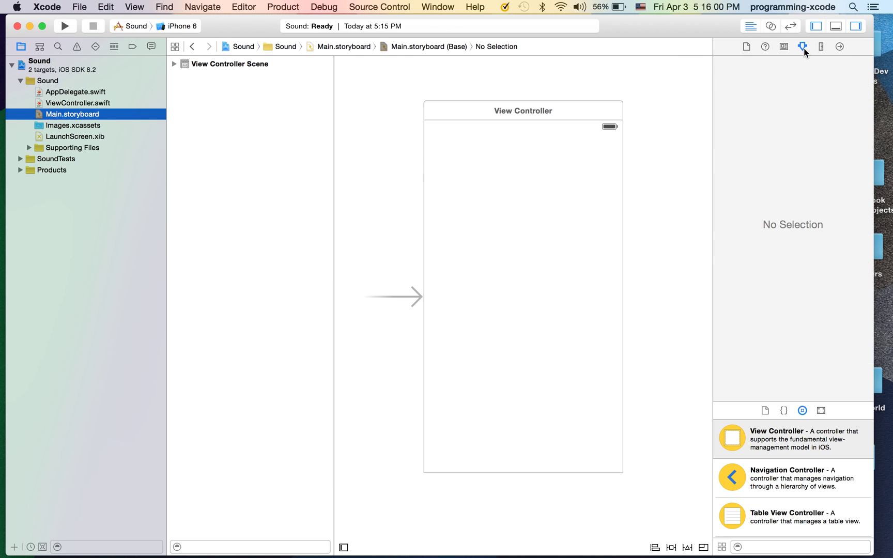
pyautogui.click(747, 47)
pyautogui.click(491, 112)
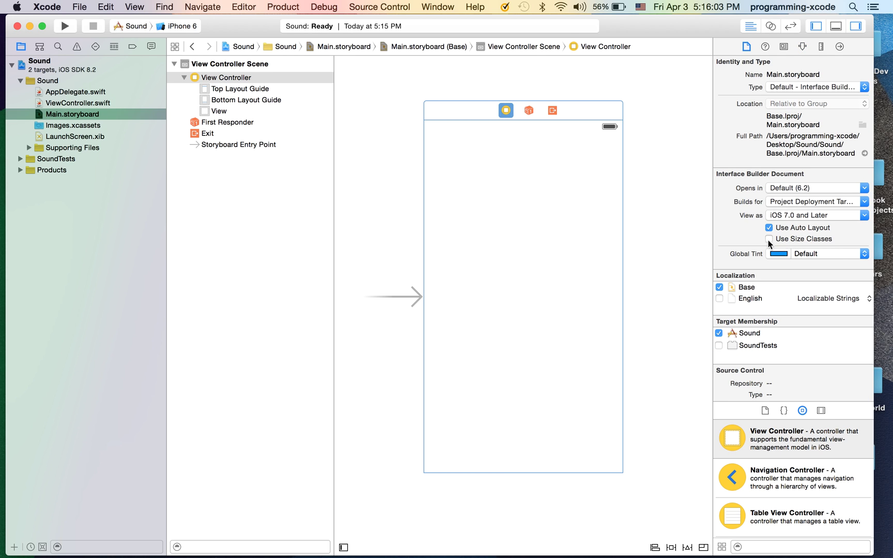
pyautogui.click(770, 240)
pyautogui.press('Return')
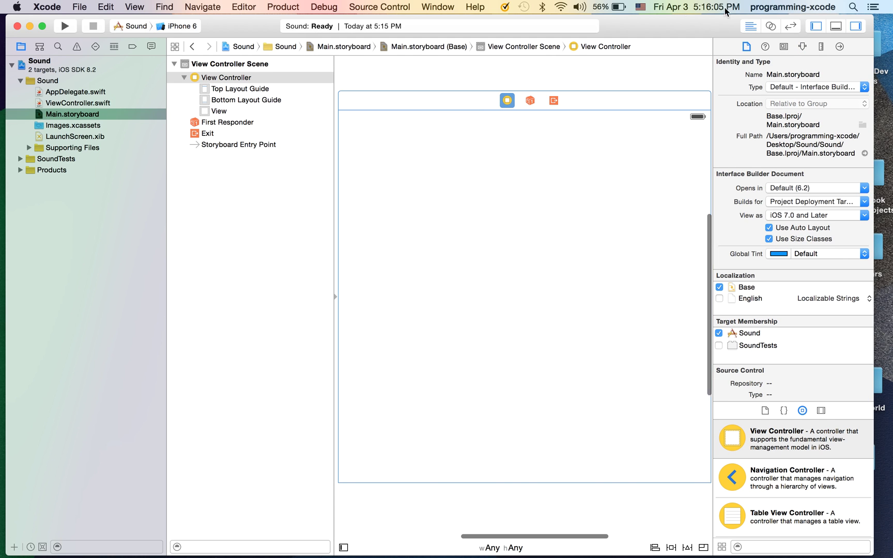
pyautogui.click(802, 47)
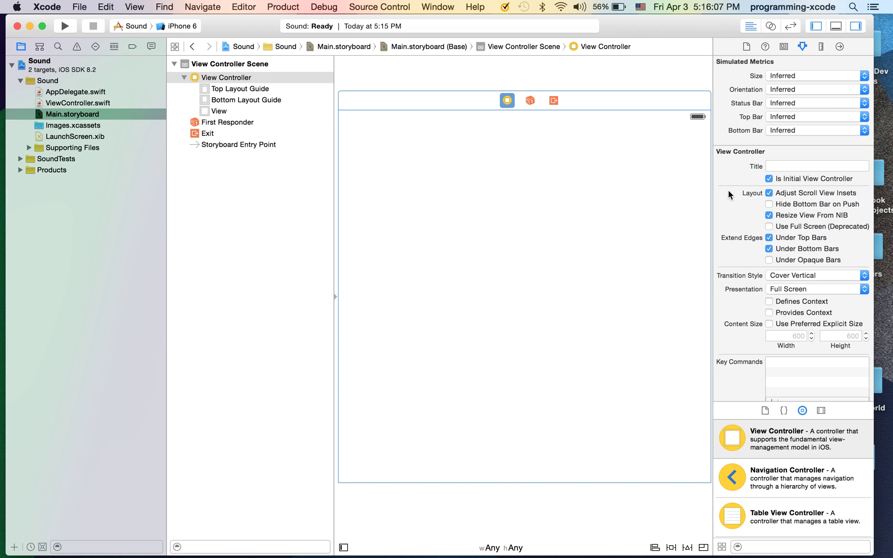
pyautogui.click(784, 96)
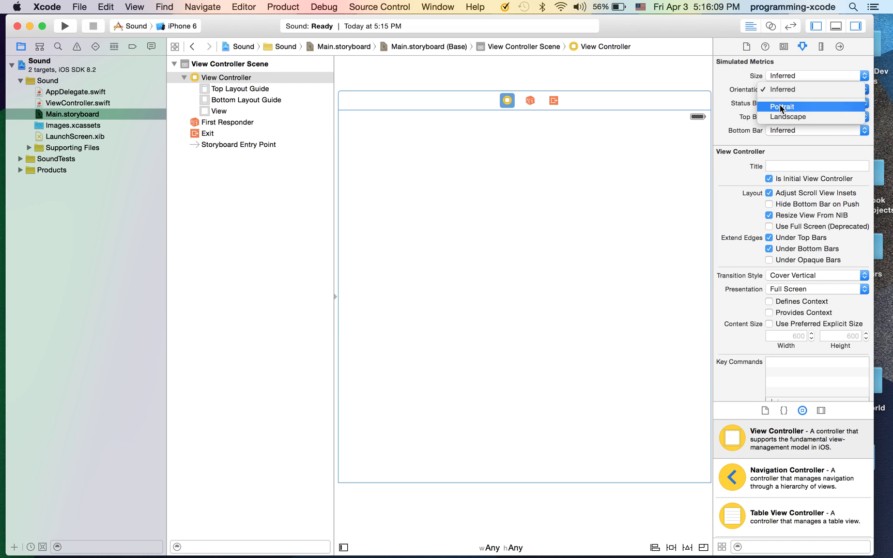
pyautogui.click(778, 120)
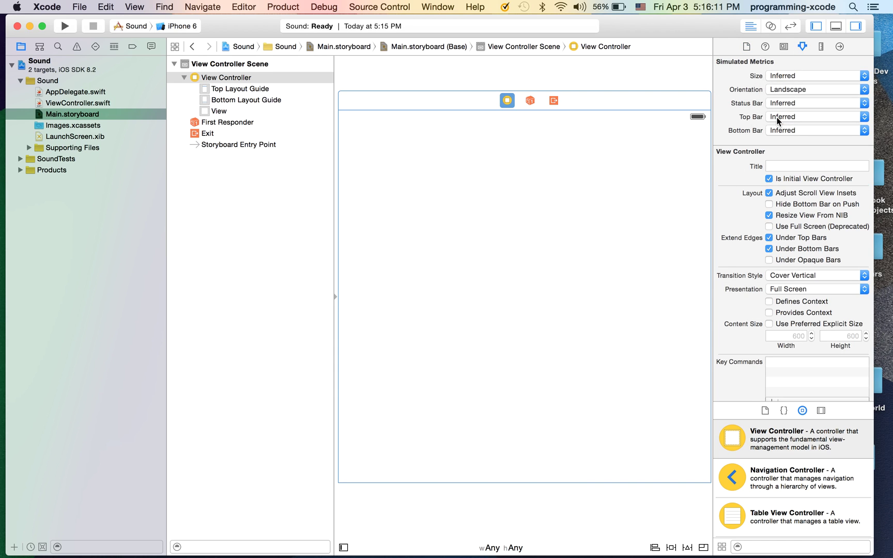
pyautogui.click(790, 95)
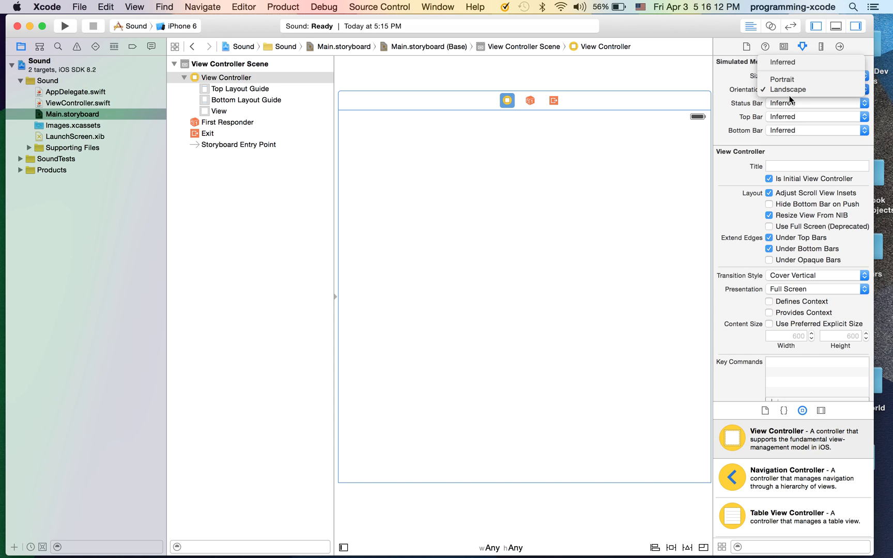
pyautogui.click(781, 61)
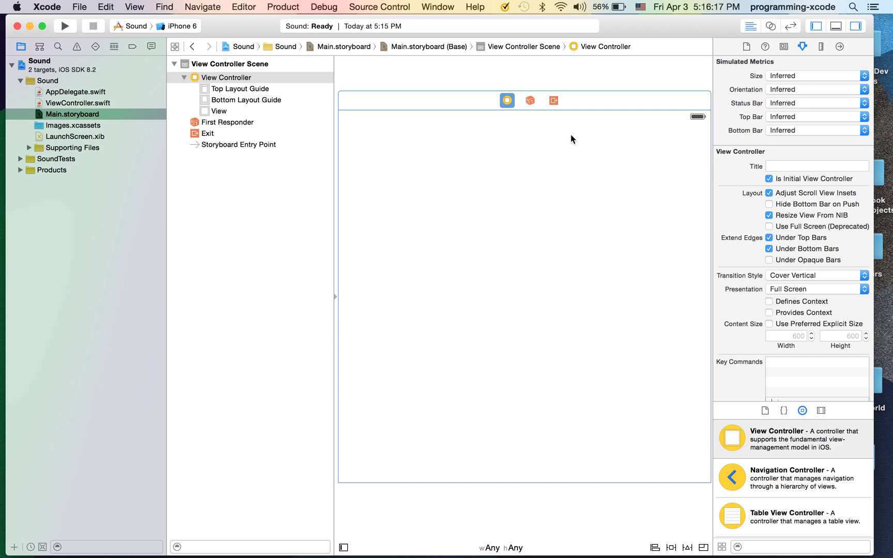
pyautogui.click(781, 75)
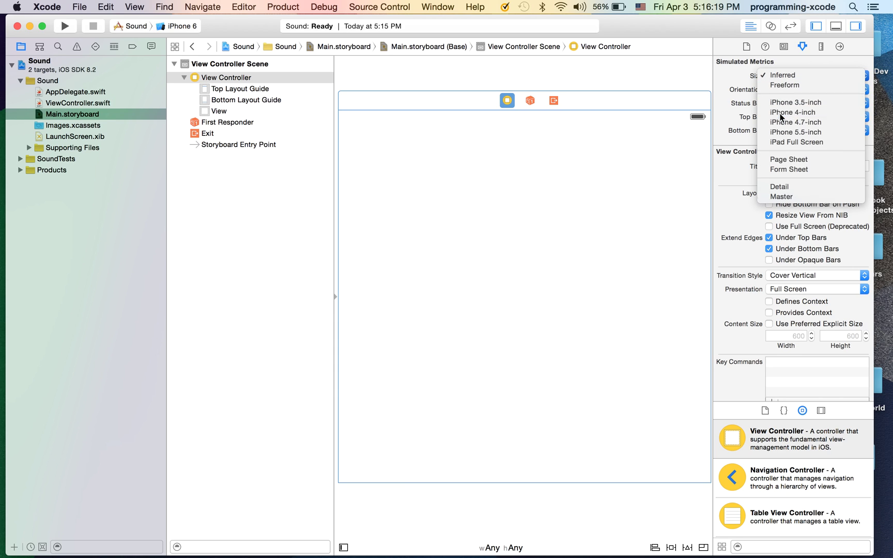
pyautogui.click(780, 112)
pyautogui.click(779, 91)
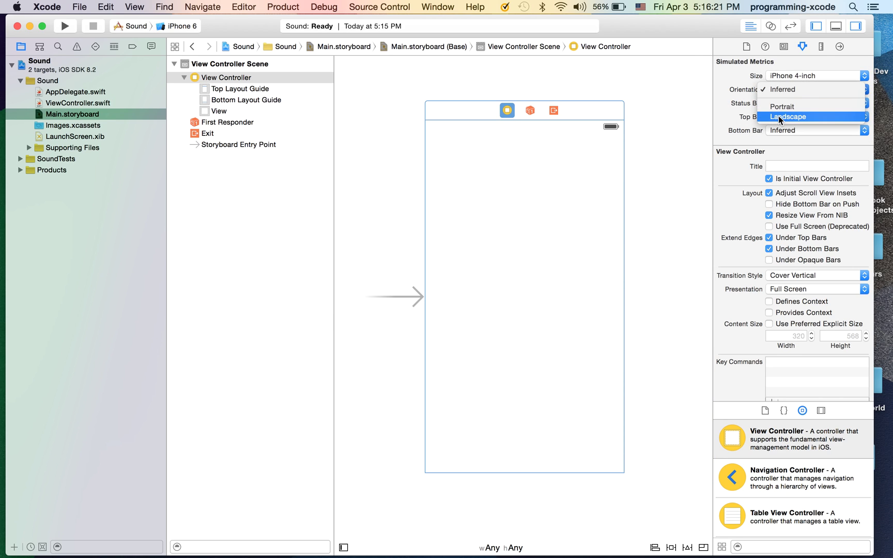
pyautogui.click(780, 117)
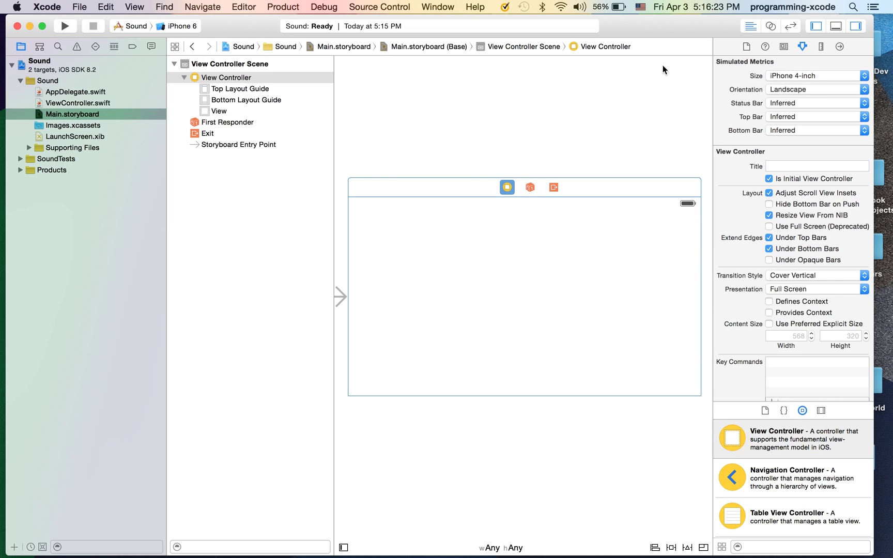
pyautogui.click(781, 85)
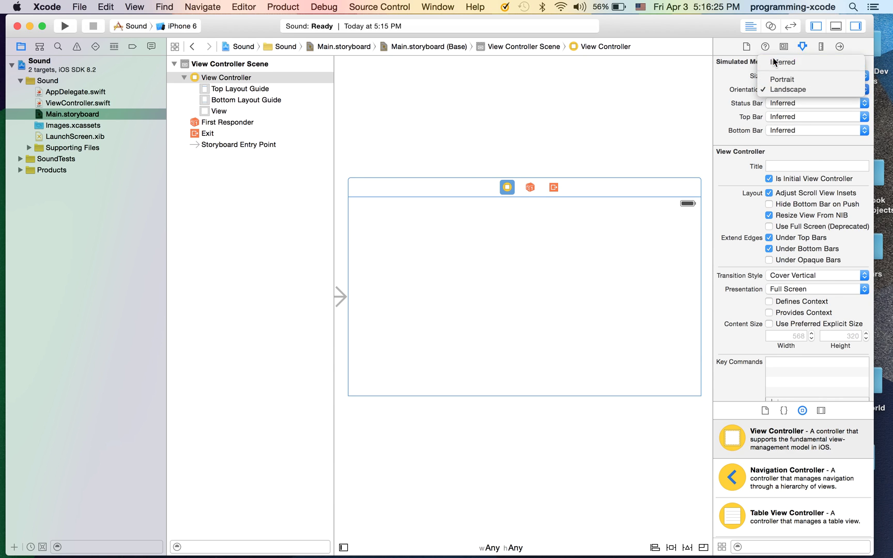
pyautogui.click(780, 76)
pyautogui.click(781, 77)
pyautogui.click(781, 39)
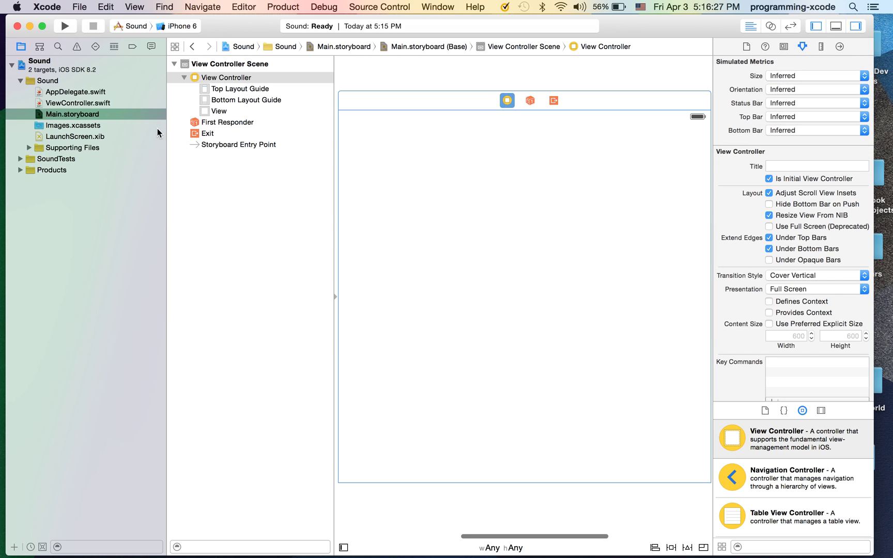
pyautogui.click(58, 46)
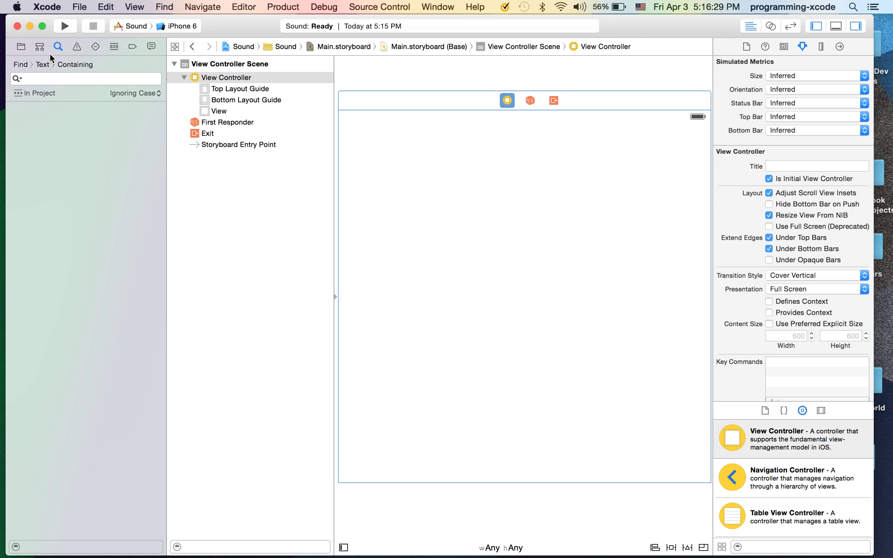
pyautogui.click(21, 47)
pyautogui.click(49, 80)
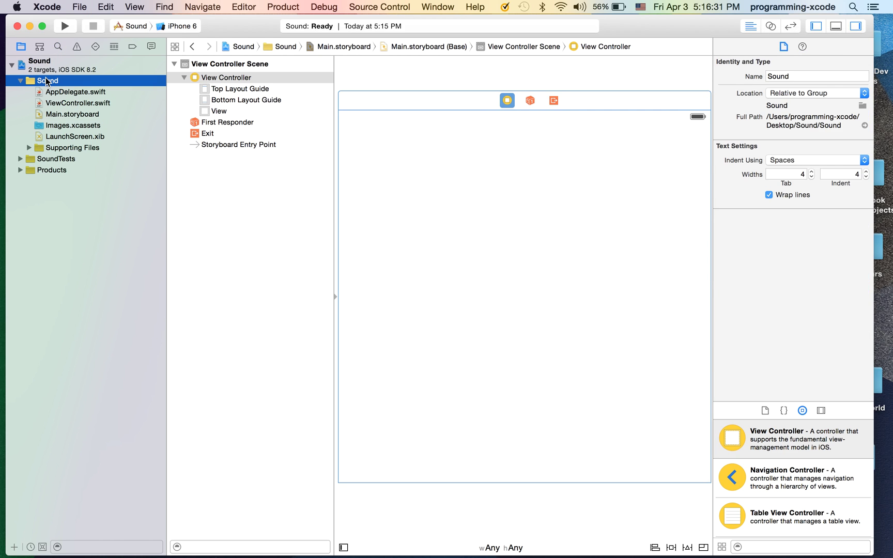
pyautogui.click(40, 62)
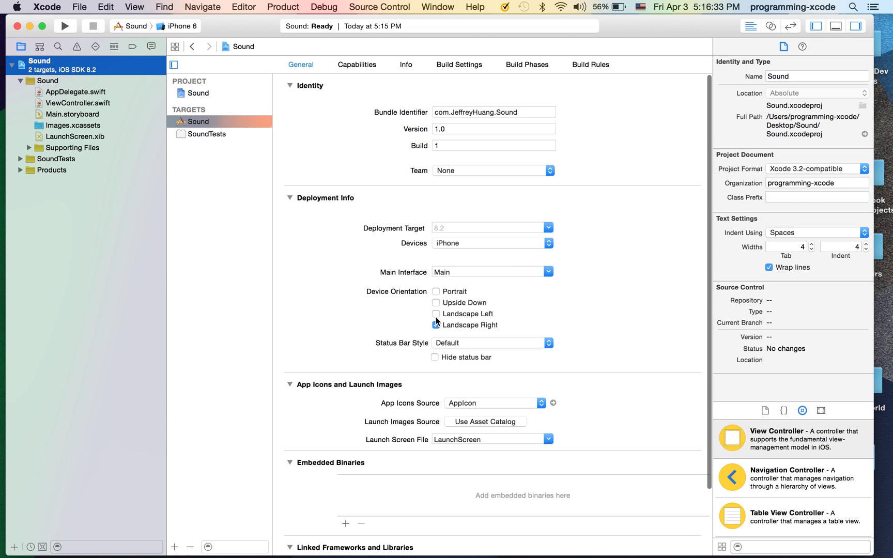
pyautogui.click(436, 325)
pyautogui.click(436, 292)
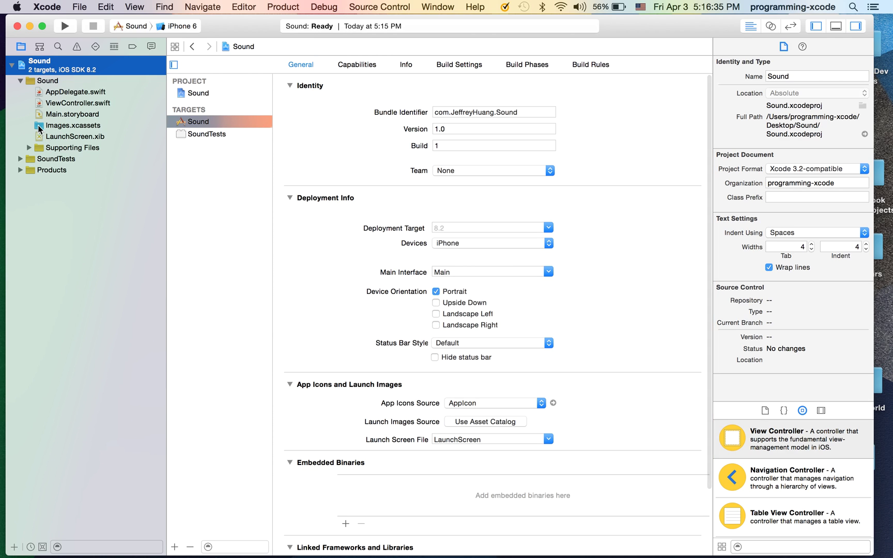
# Step: Place a button titled 'Play Sound' in the centre of the storyboard view
pyautogui.click(73, 114)
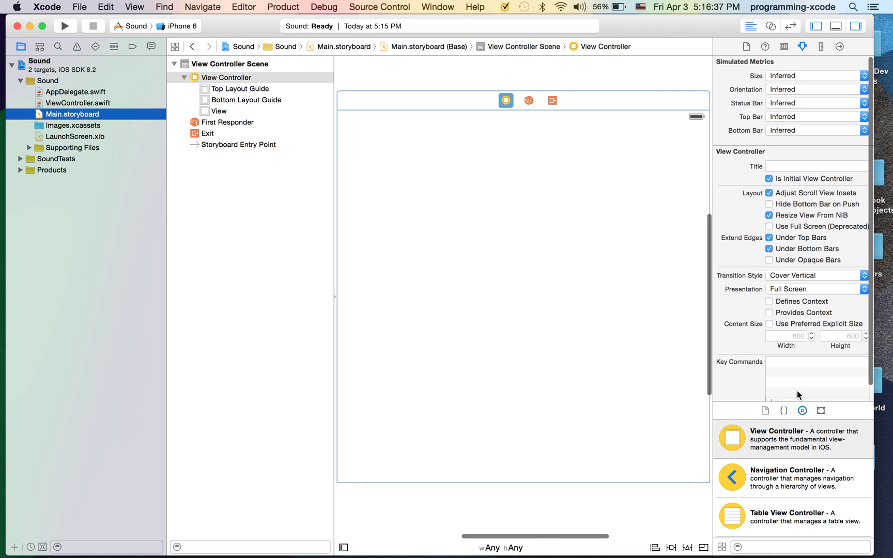
pyautogui.scroll(-10, 796, 475)
pyautogui.moveTo(732, 462)
pyautogui.mouseDown()
pyautogui.moveTo(573, 365)
pyautogui.moveTo(527, 289)
pyautogui.mouseUp()
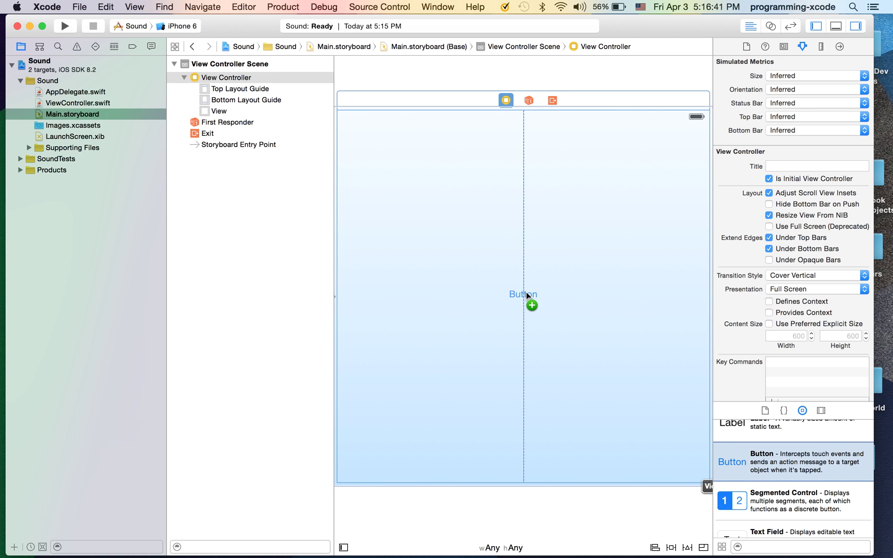
pyautogui.moveTo(526, 293); pyautogui.dragTo(526, 293)
pyautogui.doubleClick(524, 294)
pyautogui.press('BackSpace')
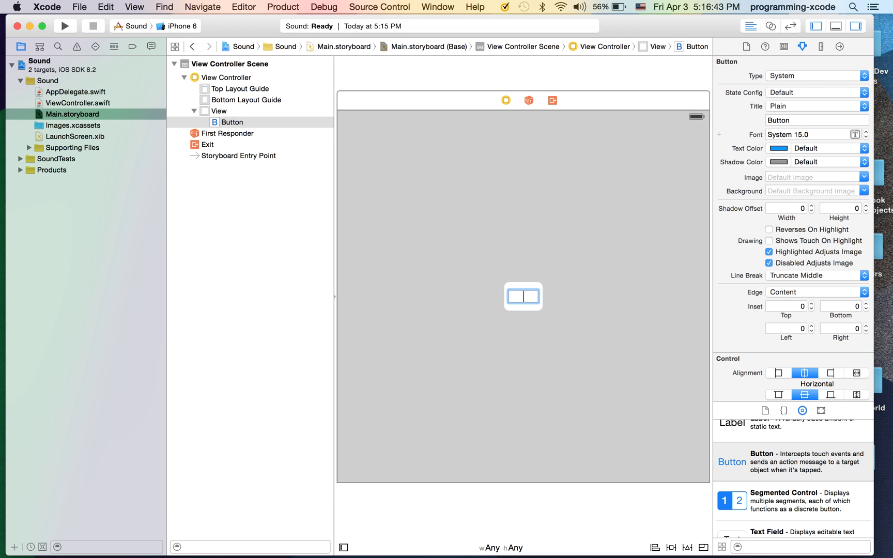
pyautogui.write('Pla')
pyautogui.press('BackSpace')
pyautogui.press('BackSpace')
pyautogui.write('ay ')
pyautogui.write('Soun')
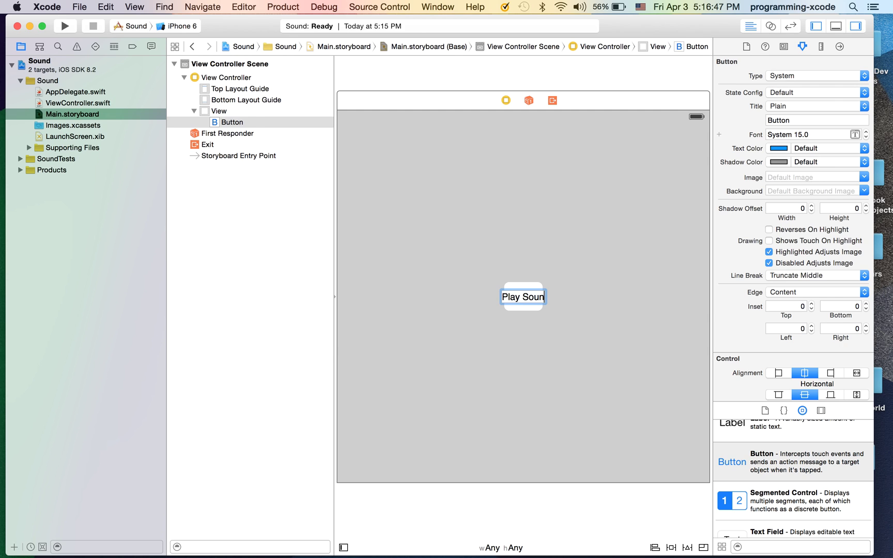
pyautogui.write('d')
pyautogui.press('Return')
pyautogui.moveTo(533, 298); pyautogui.dragTo(523, 300)
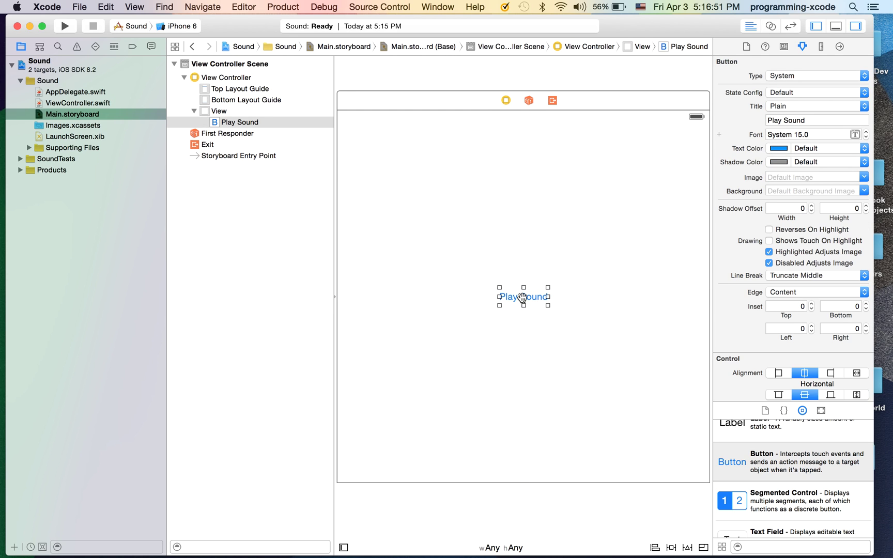
# Step: Add Center Vertically and Center Horizontally constraints to the Play Sound button
pyautogui.keyDown('ctrl'); pyautogui.moveTo(523, 297); pyautogui.dragTo(570, 300); pyautogui.keyUp('ctrl')
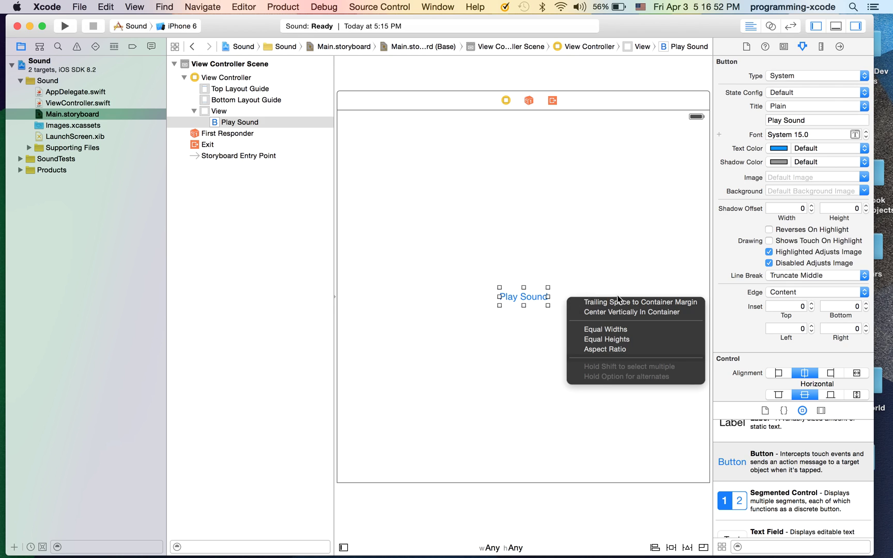
pyautogui.click(596, 312)
pyautogui.keyDown('ctrl'); pyautogui.moveTo(523, 298); pyautogui.dragTo(543, 260); pyautogui.keyUp('ctrl')
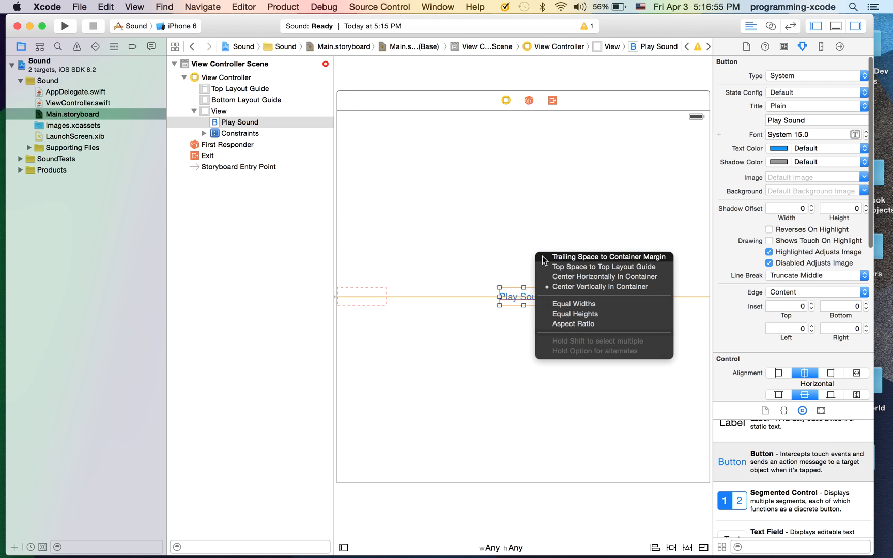
pyautogui.click(559, 276)
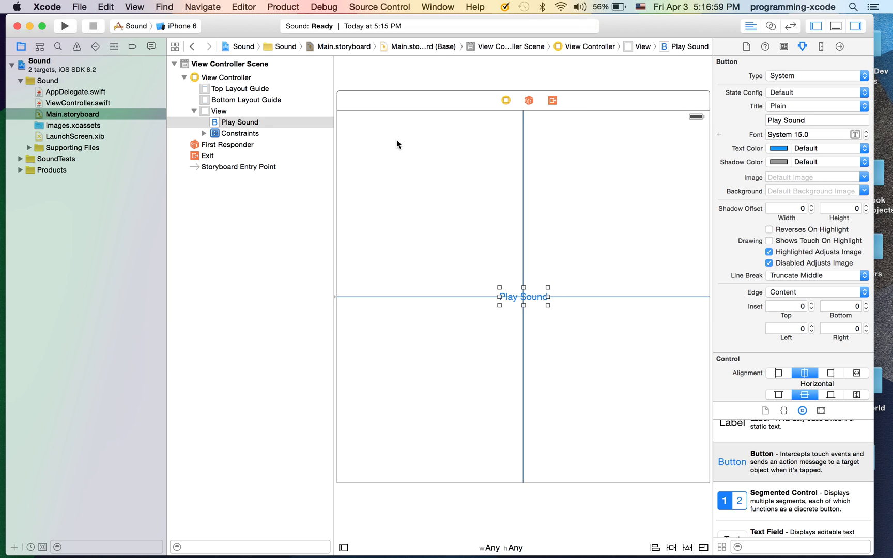
pyautogui.click(73, 104)
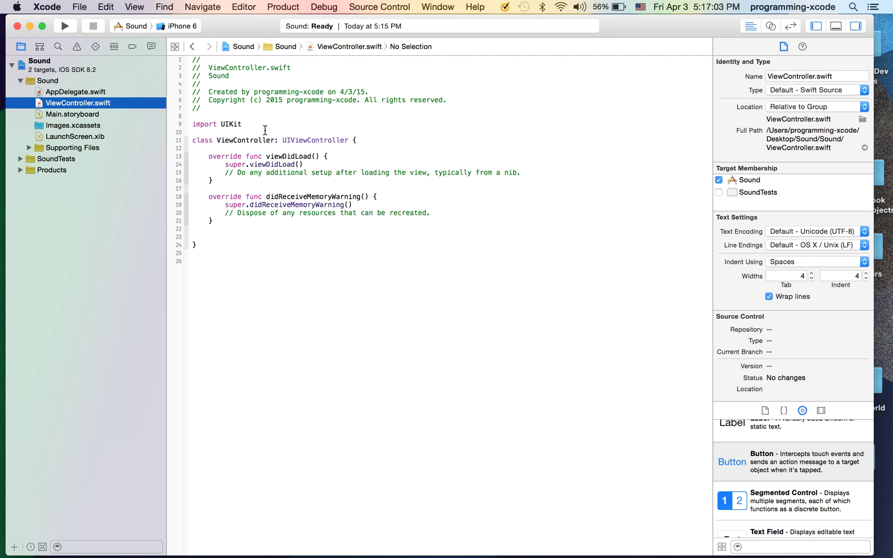
# Step: Add 'import AVFoundation' on a new line below 'import UIKit'
pyautogui.click(266, 131)
pyautogui.press('Return')
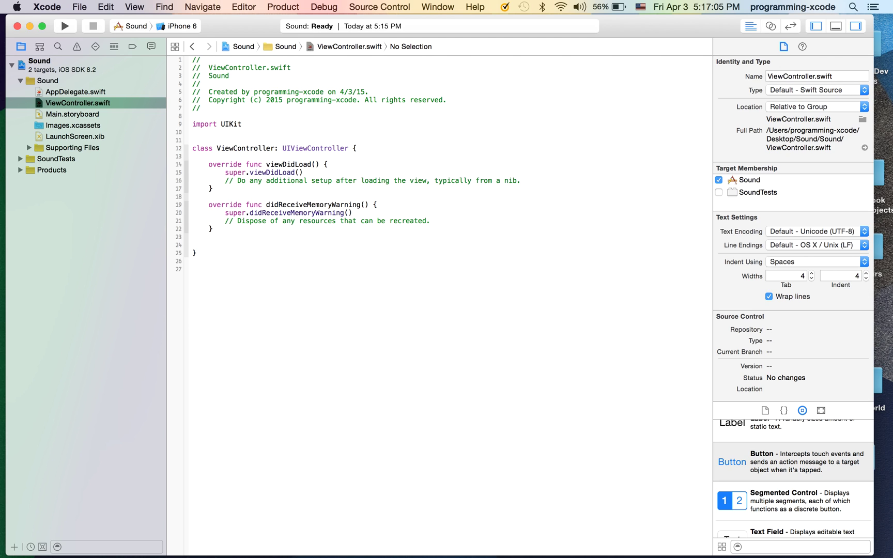
pyautogui.write('imp')
pyautogui.press('Return')
pyautogui.write('VFo')
pyautogui.write('undation')
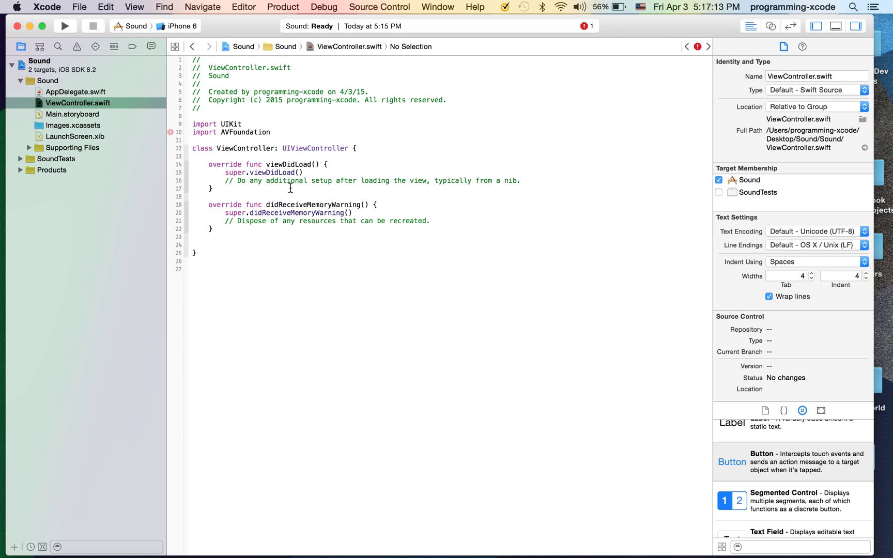
pyautogui.click(315, 175)
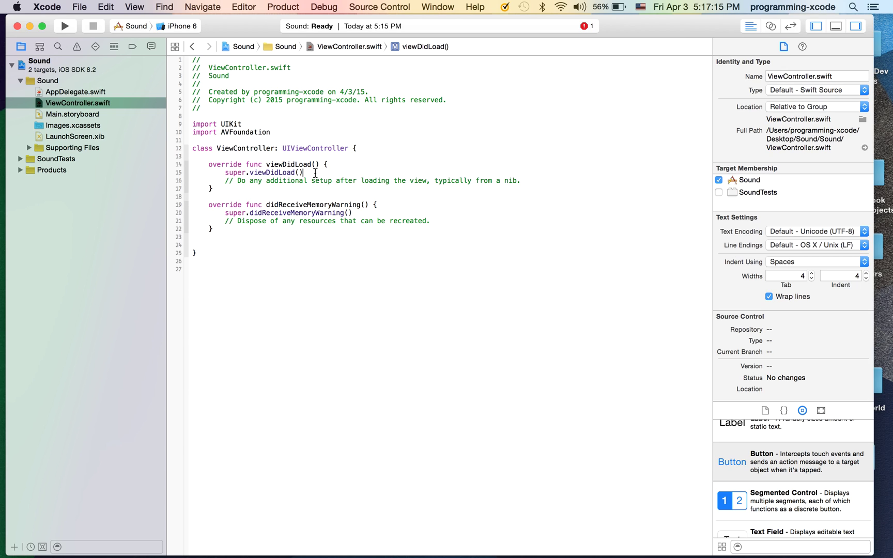
pyautogui.press('Return')
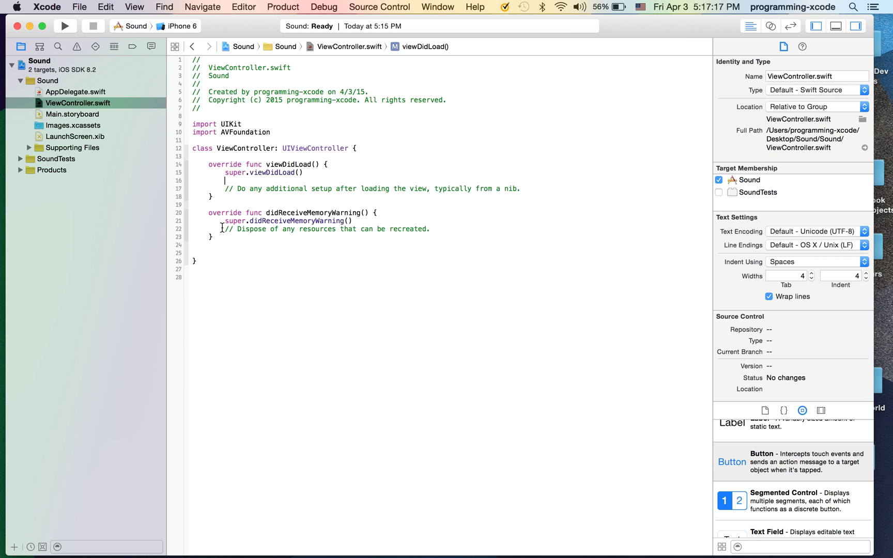
pyautogui.press('BackSpace')
pyautogui.press('BackSpace')
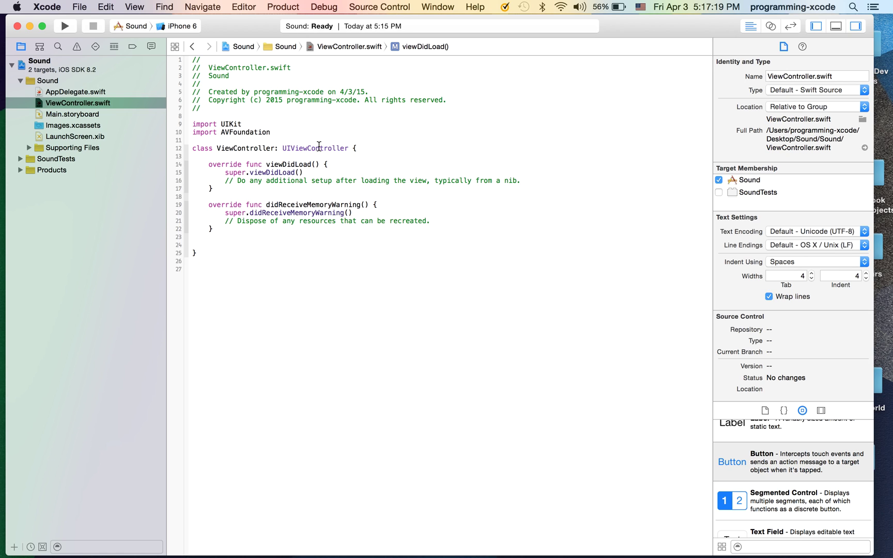
# Step: Begin a 'var url = NSURL(...)' property in the class, fixing stray letters
pyautogui.click(368, 148)
pyautogui.press('Return')
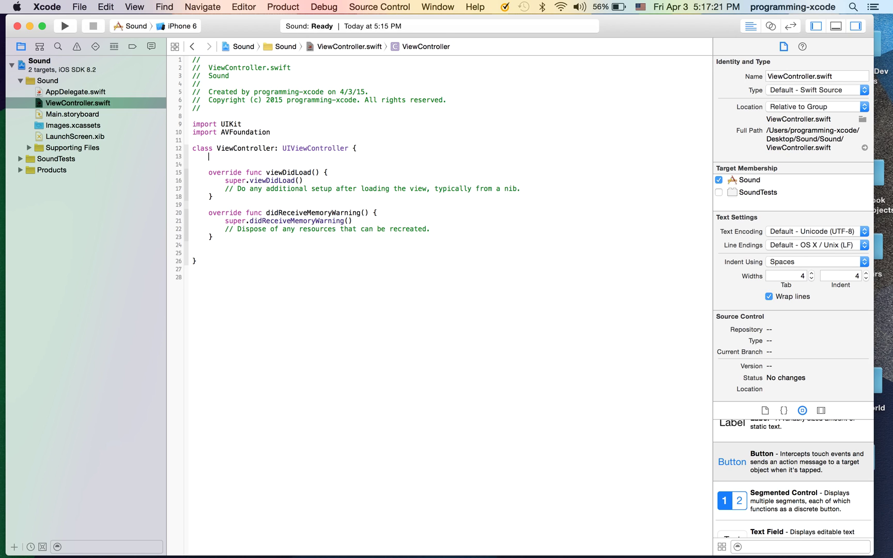
pyautogui.press('Return')
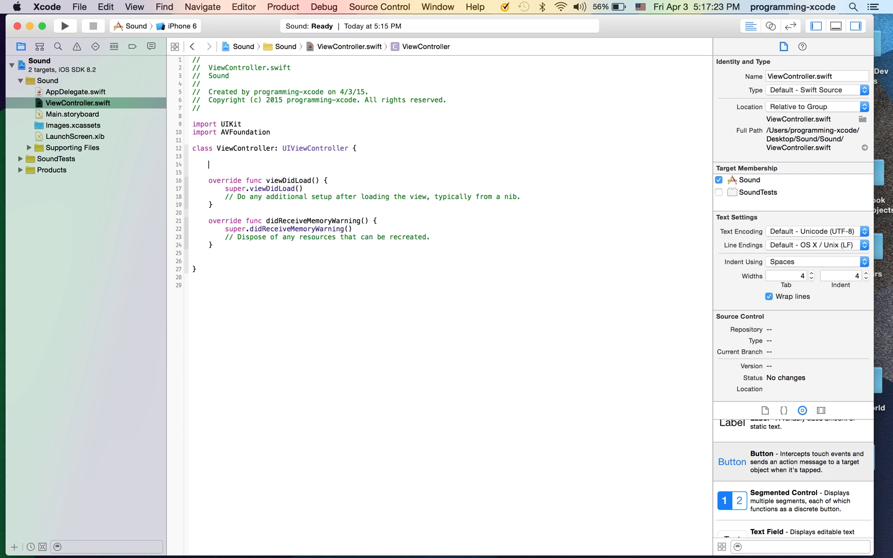
pyautogui.write('var ')
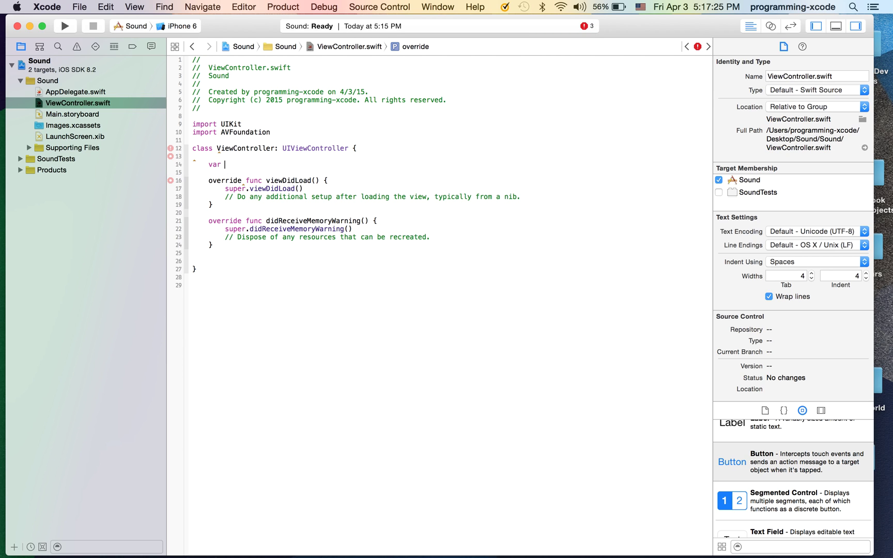
pyautogui.write('url')
pyautogui.write(' = NSU')
pyautogui.press('Return')
pyautogui.write('(')
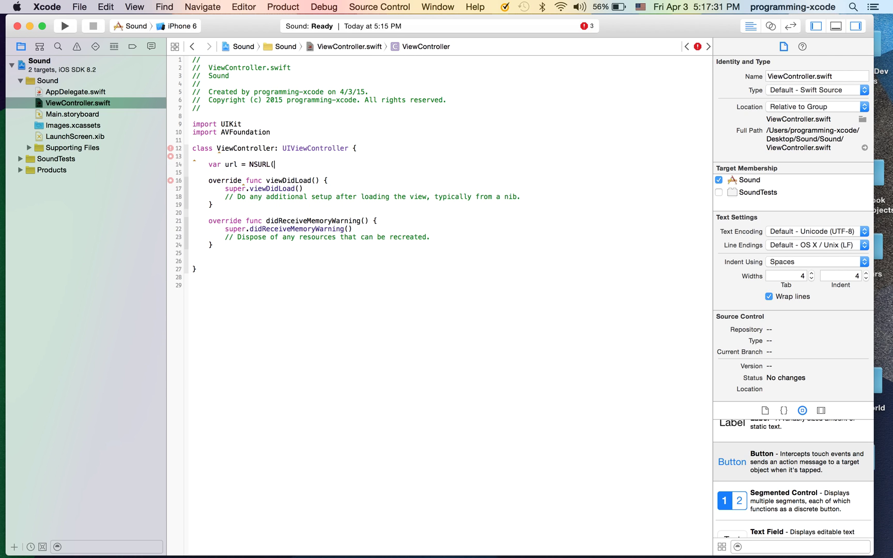
pyautogui.write(')P')
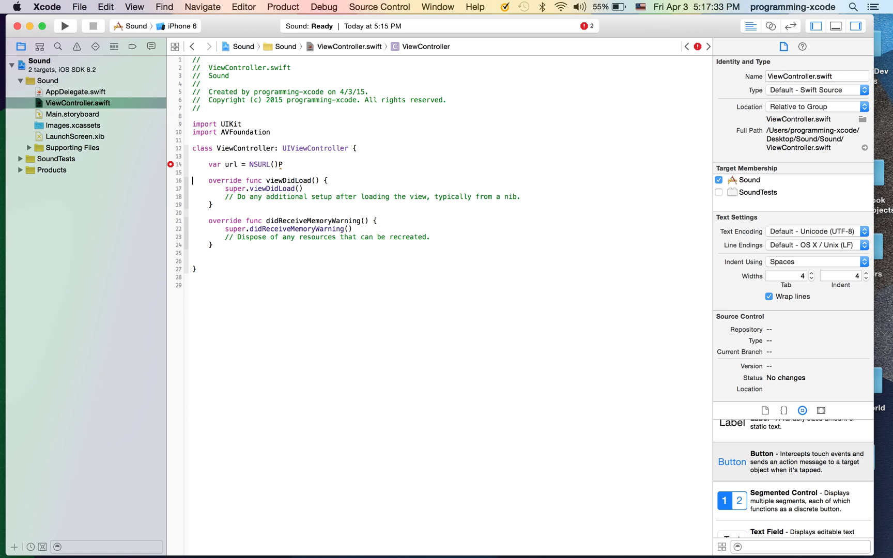
pyautogui.click(314, 165)
pyautogui.press('BackSpace')
pyautogui.click(275, 168)
pyautogui.write('p')
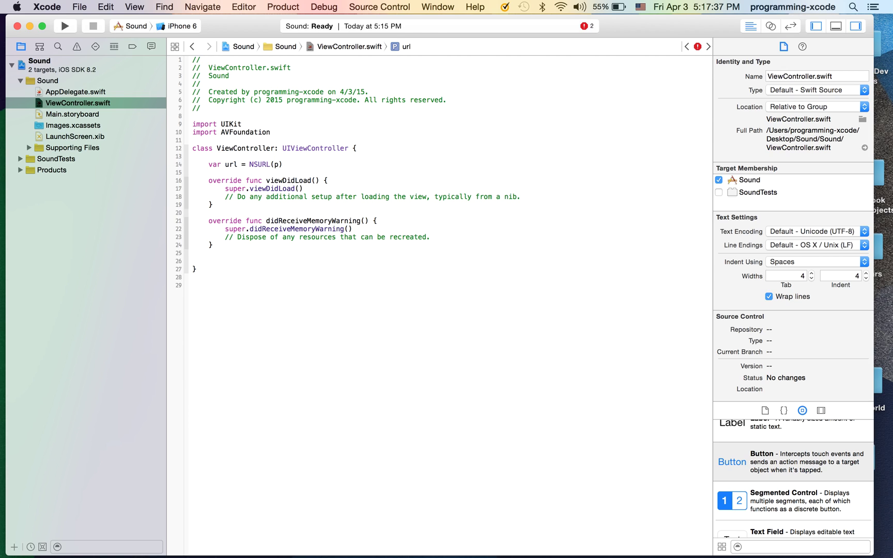
pyautogui.press('BackSpace')
pyautogui.write('f')
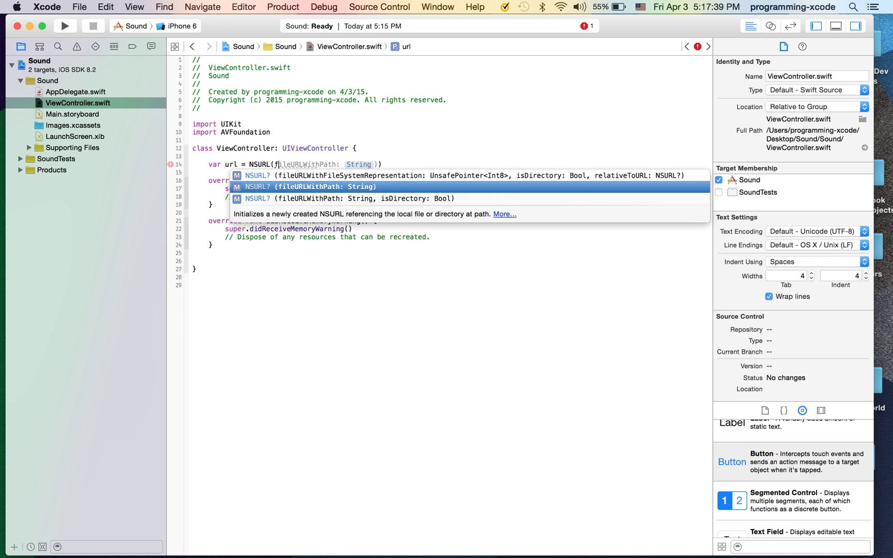
pyautogui.write('il')
# Step: Build the URL from fileURLWithPath and NSBundle.mainBundle().pathForResource("", ofType: ""), then save
pyautogui.press('Return')
pyautogui.press('BackSpace')
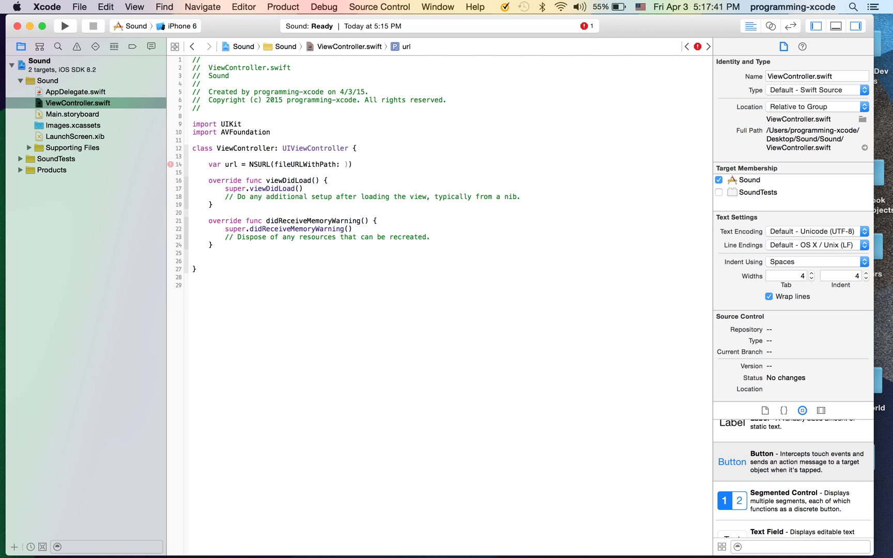
pyautogui.write('NSBundle')
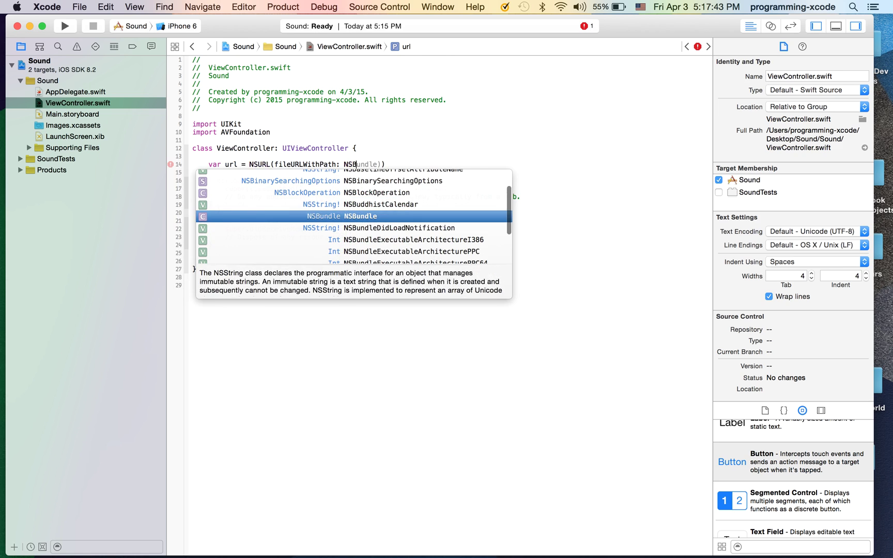
pyautogui.write(',')
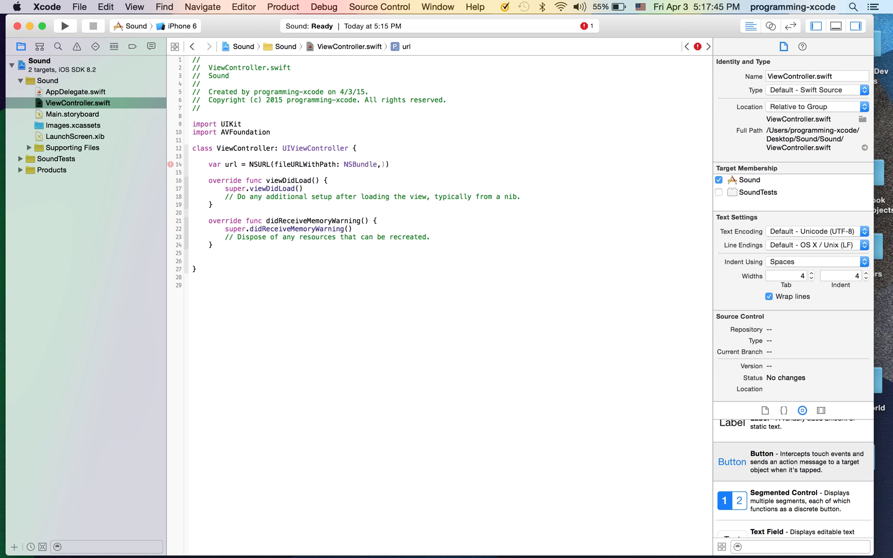
pyautogui.press('BackSpace')
pyautogui.write('.')
pyautogui.press('Return')
pyautogui.write('.pathFor')
pyautogui.press('Return')
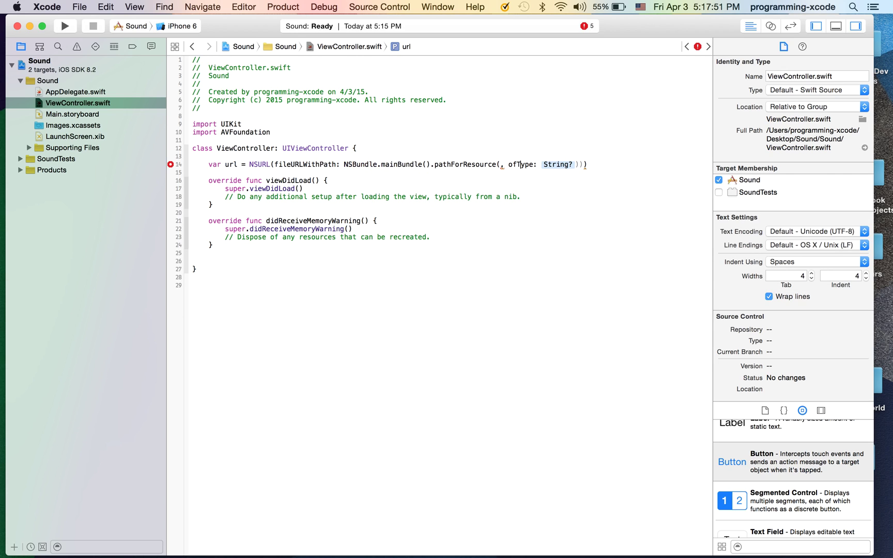
pyautogui.write('""')
pyautogui.press('Tab')
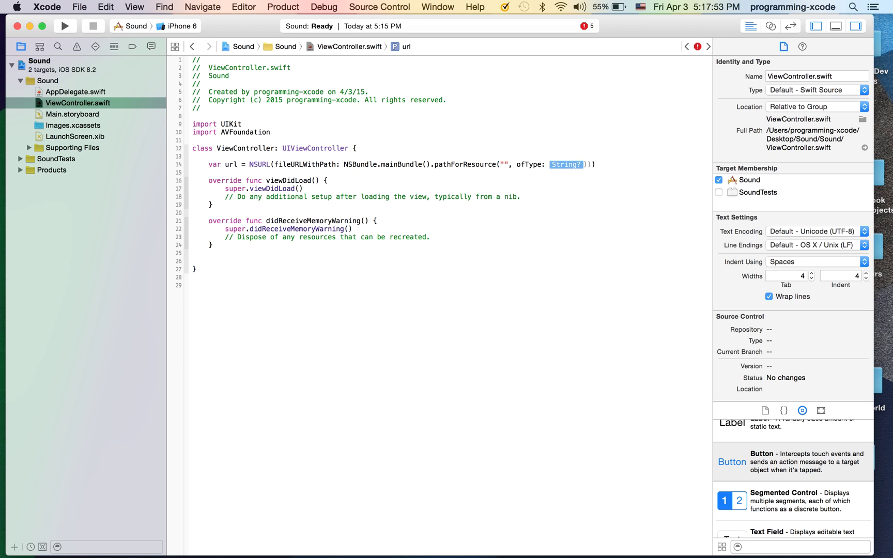
pyautogui.write('"")')
pyautogui.write('!')
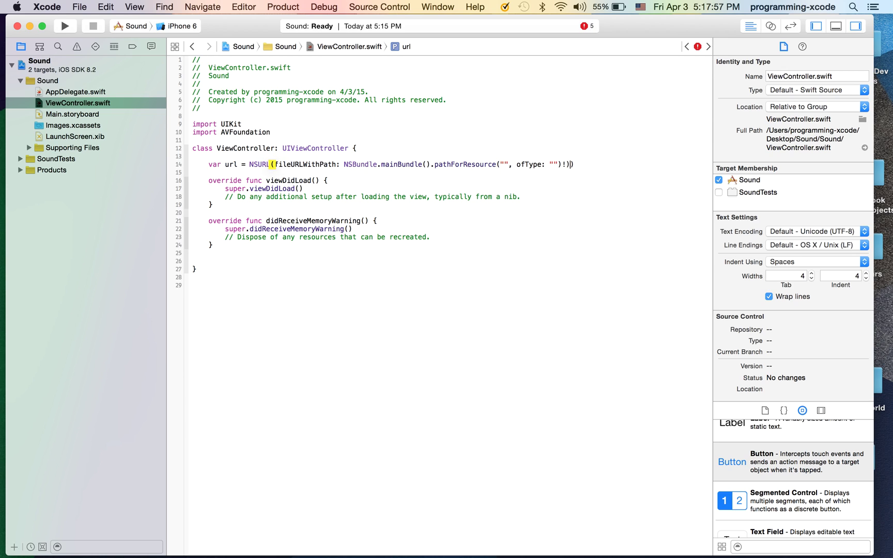
pyautogui.press('super+s')
pyautogui.moveTo(447, 556)
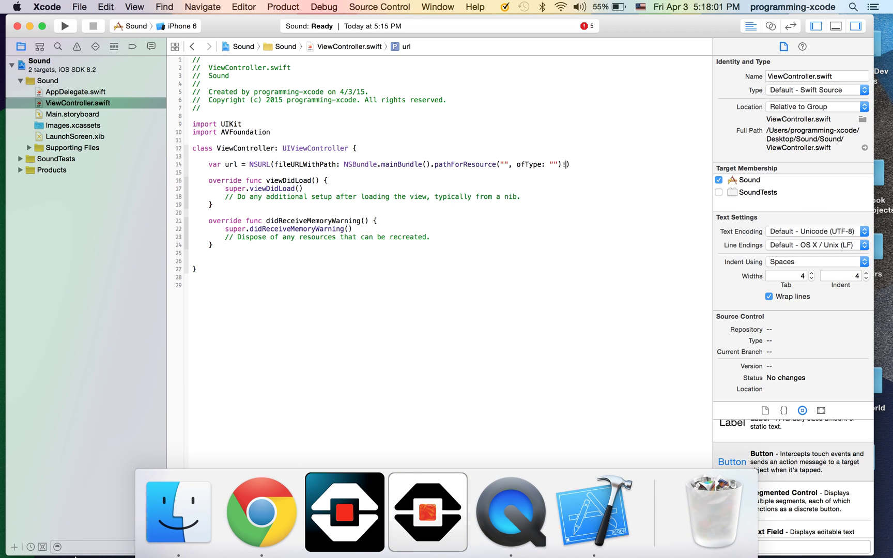
# Step: Drag the beep .wav from Downloads into Supporting Files, copying it into the project
pyautogui.click(178, 523)
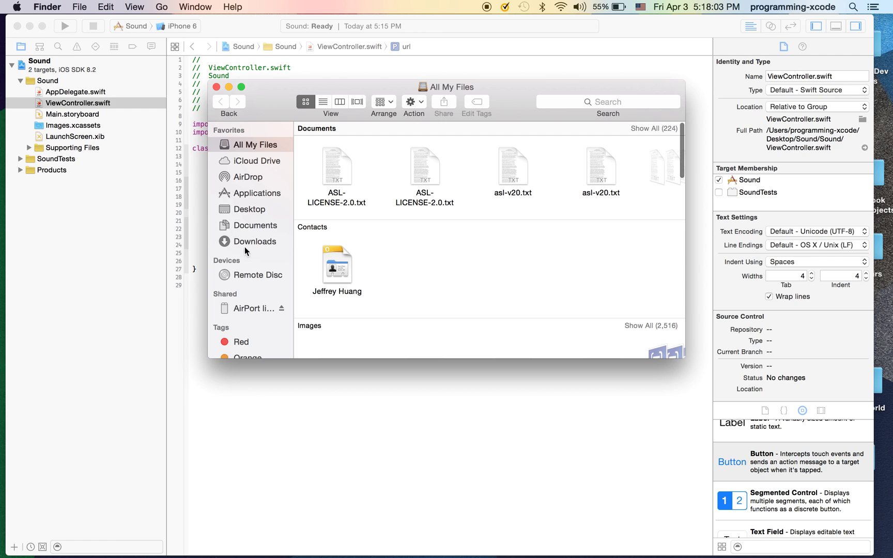
pyautogui.click(244, 245)
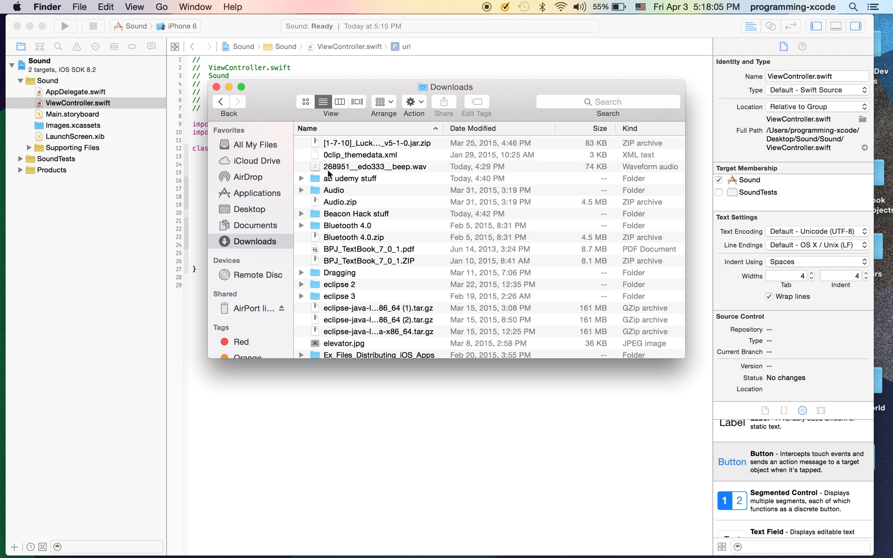
pyautogui.moveTo(328, 167); pyautogui.dragTo(78, 151)
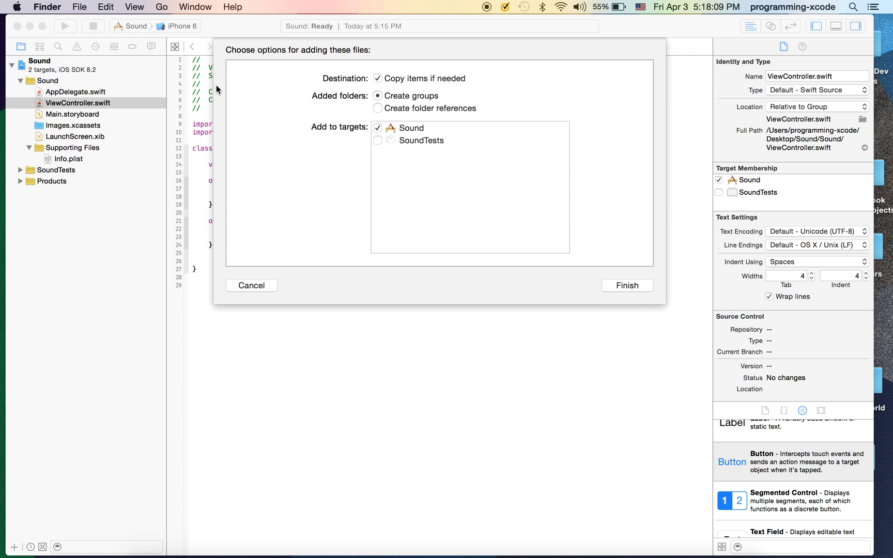
pyautogui.click(343, 112)
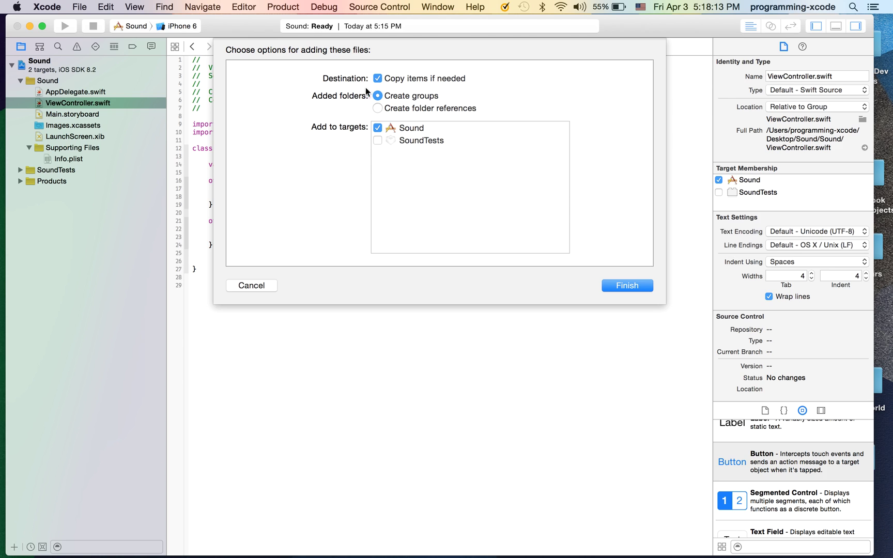
pyautogui.click(627, 286)
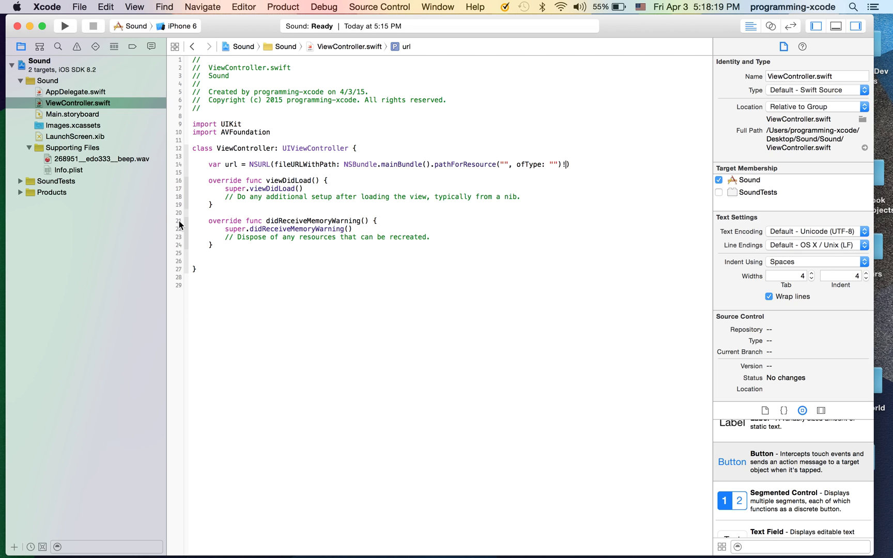
pyautogui.click(103, 159)
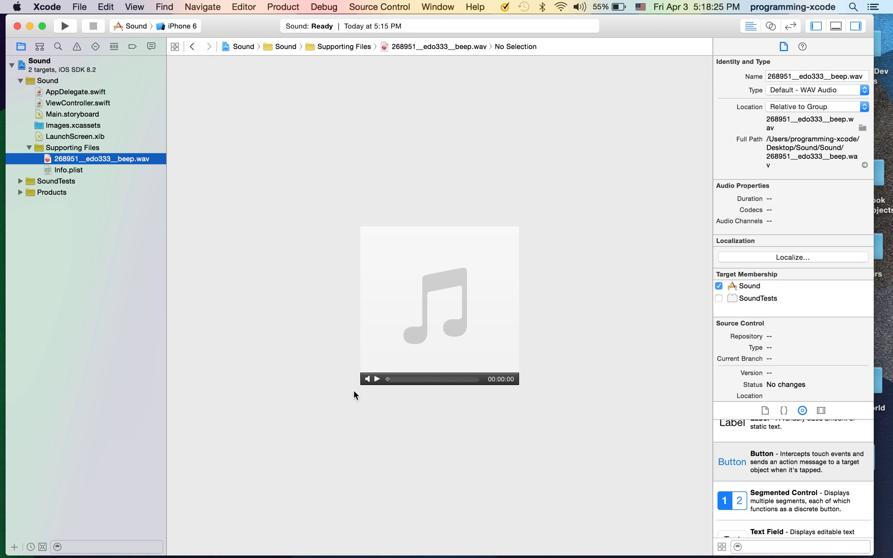
pyautogui.press('XF86AudioRaiseVolume')
pyautogui.click(377, 379)
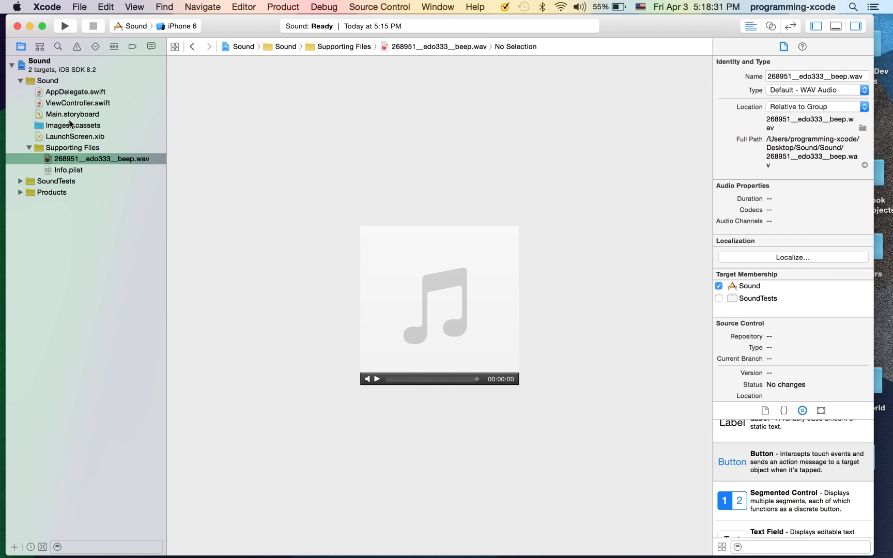
pyautogui.click(65, 93)
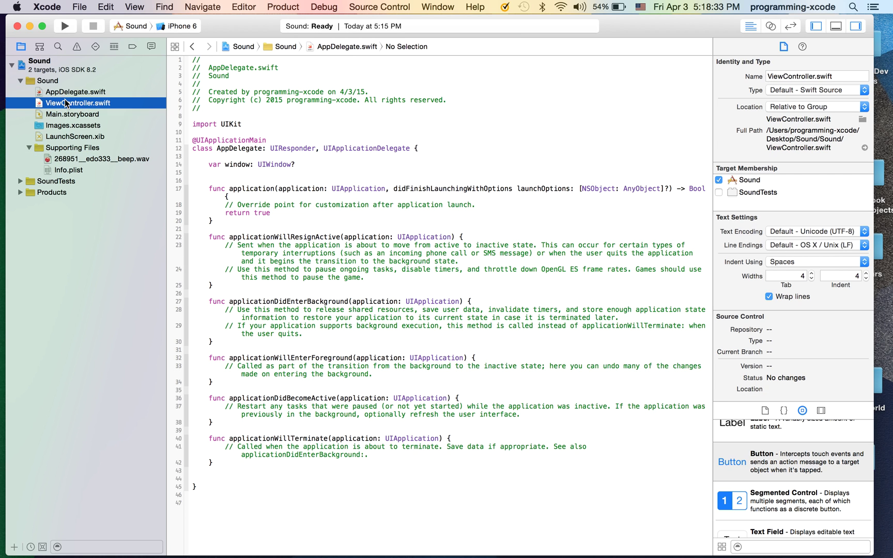
pyautogui.click(72, 157)
pyautogui.click(72, 163)
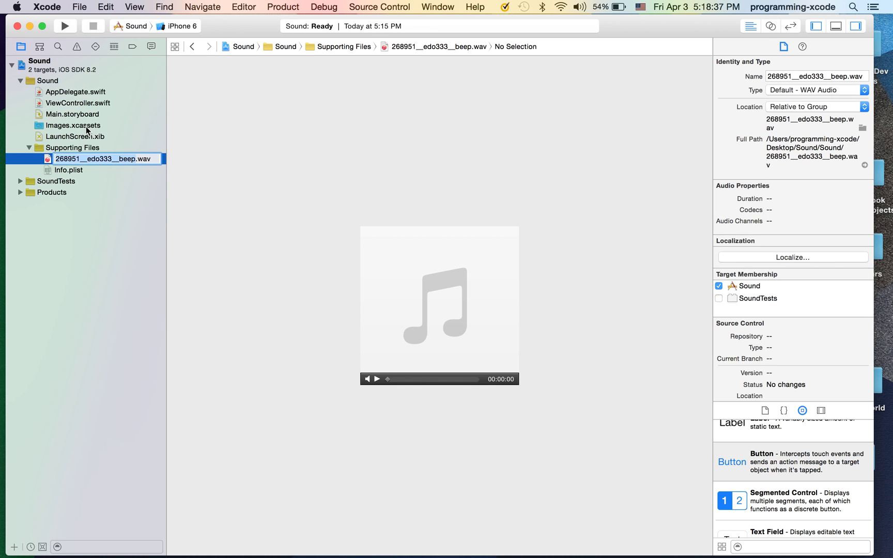
pyautogui.click(72, 103)
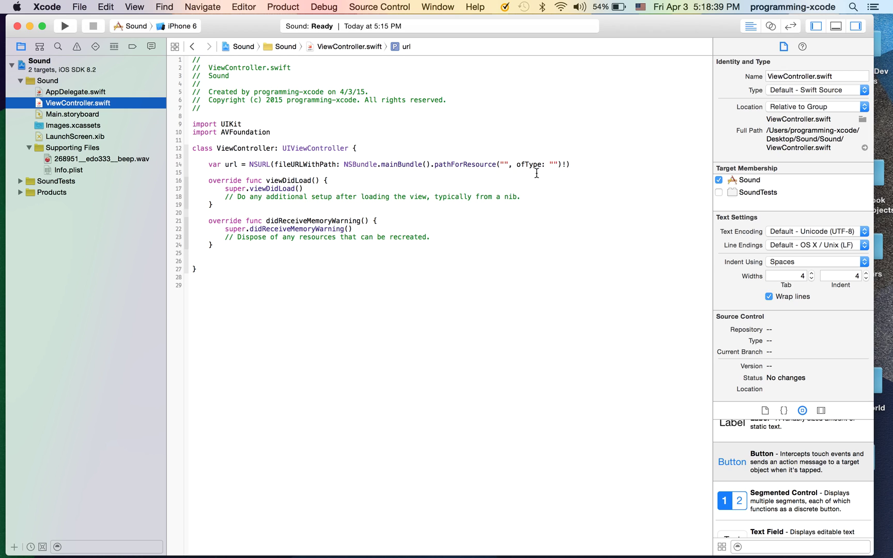
# Step: Paste '268951__edo333__beep' as the resource name with type 'wav'
pyautogui.click(504, 165)
pyautogui.write('268951__edo333__beep')
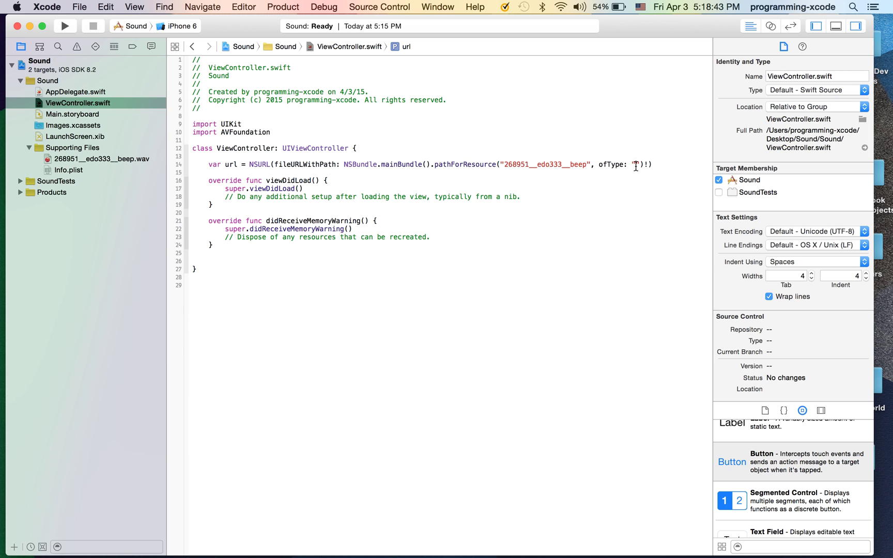
pyautogui.write('v')
pyautogui.write('wav')
pyautogui.click(667, 164)
# Step: Declare 'var audioPlayer = AVAudioPlayer()' below the url property
pyautogui.press('Return')
pyautogui.write('var ')
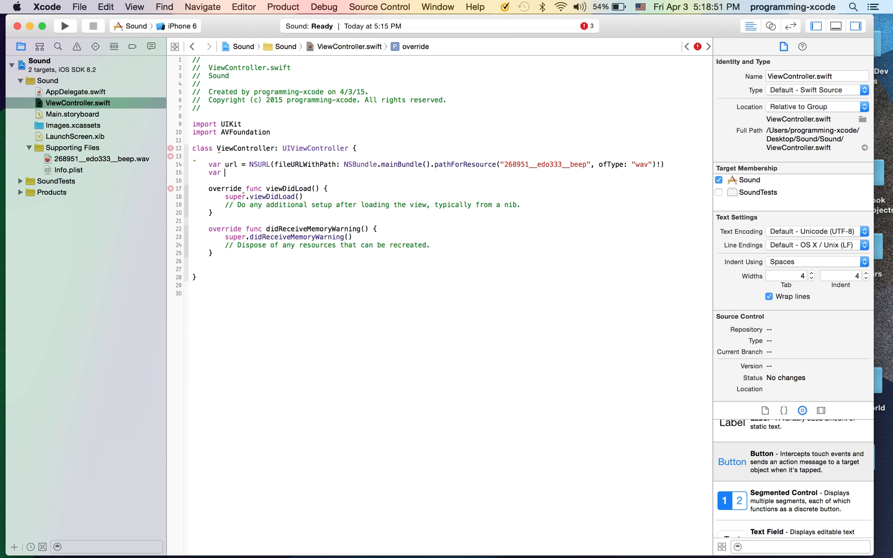
pyautogui.write('audi')
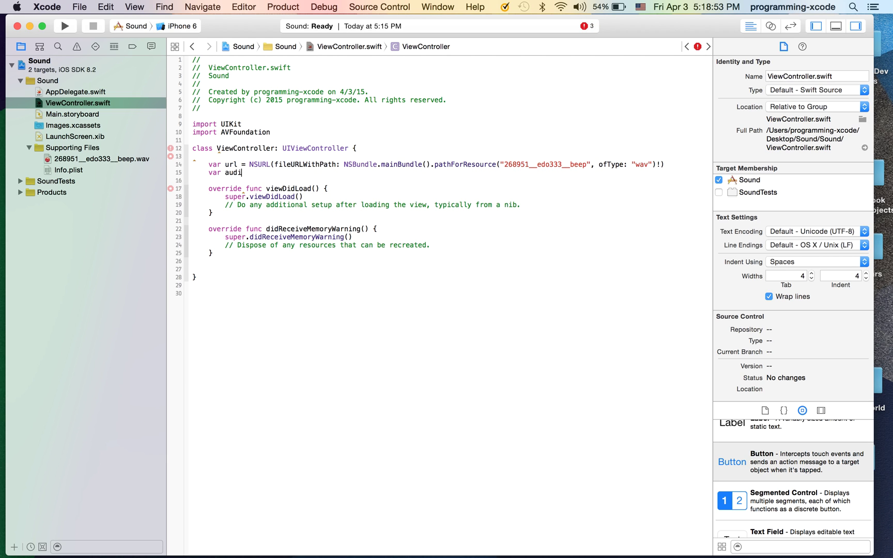
pyautogui.write('oPlayer')
pyautogui.write(' = ')
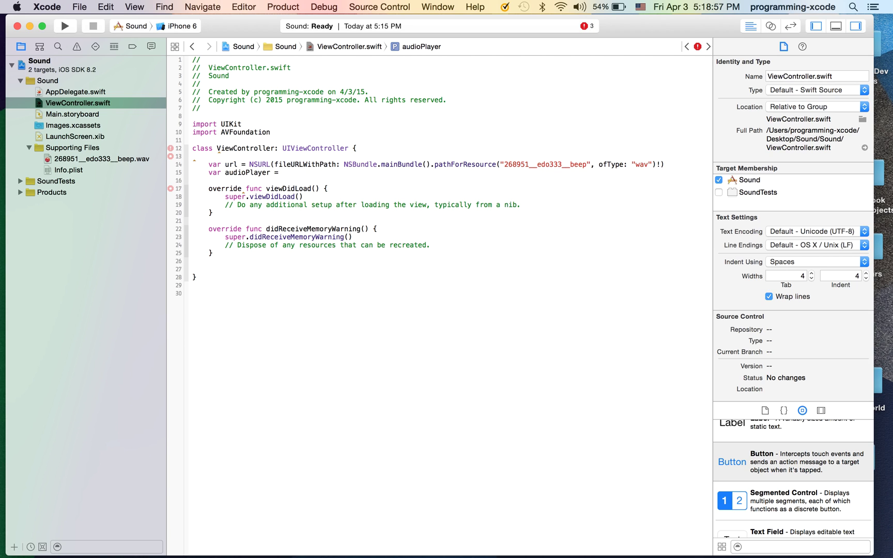
pyautogui.write('AVA')
pyautogui.press('Return')
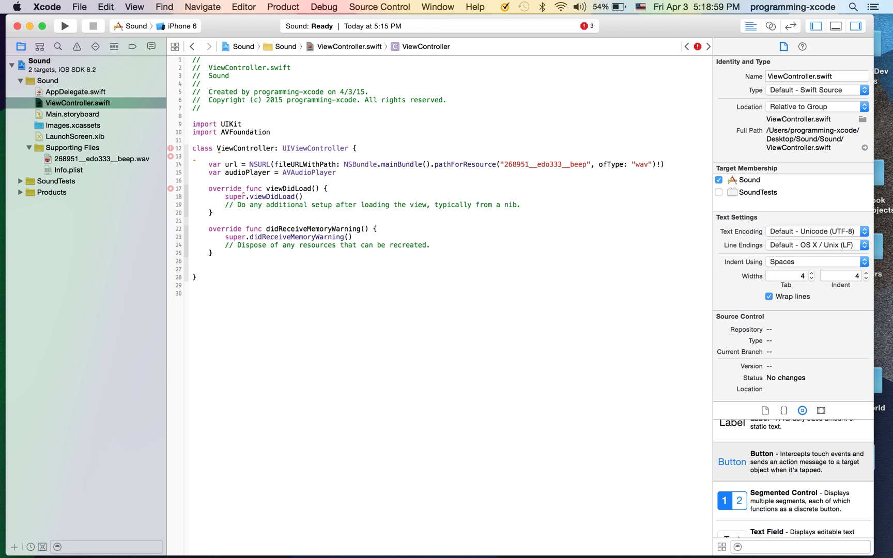
pyautogui.write('(')
pyautogui.click(307, 197)
pyautogui.press('Return')
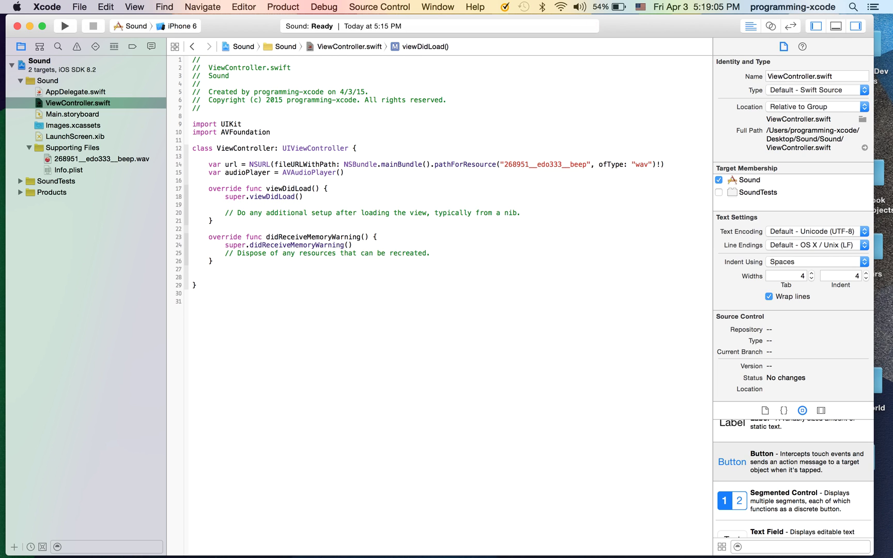
pyautogui.write('au')
# Step: In viewDidLoad, assign audioPlayer = AVAudioPlayer(contentsOfURL: url, error: nil) and save
pyautogui.press('Return')
pyautogui.write('= ')
pyautogui.write('AV')
pyautogui.press('Return')
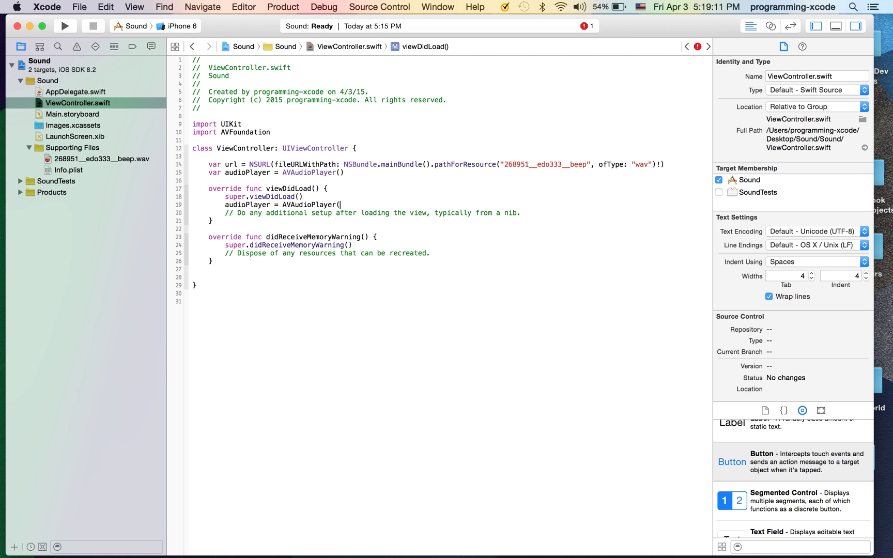
pyautogui.write('(u')
pyautogui.press('BackSpace')
pyautogui.press('Return')
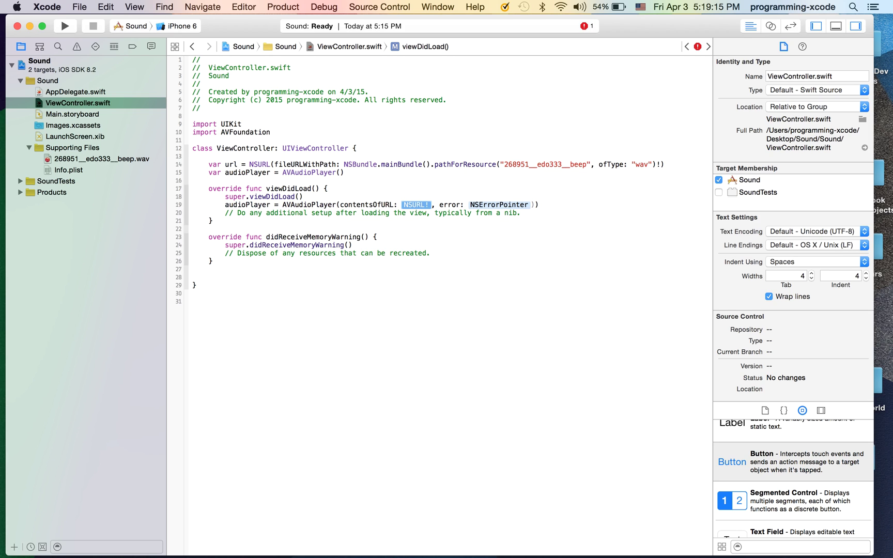
pyautogui.press('BackSpace')
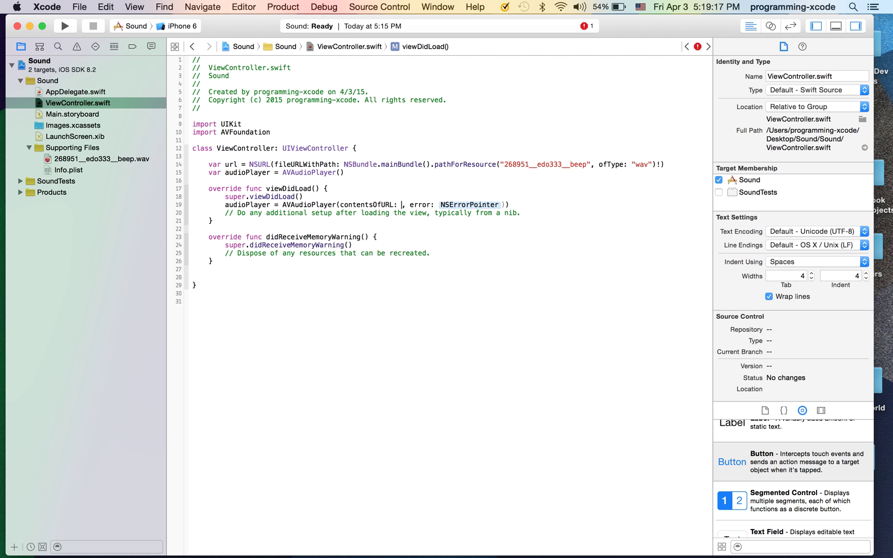
pyautogui.write('url')
pyautogui.press('Tab')
pyautogui.press('BackSpace')
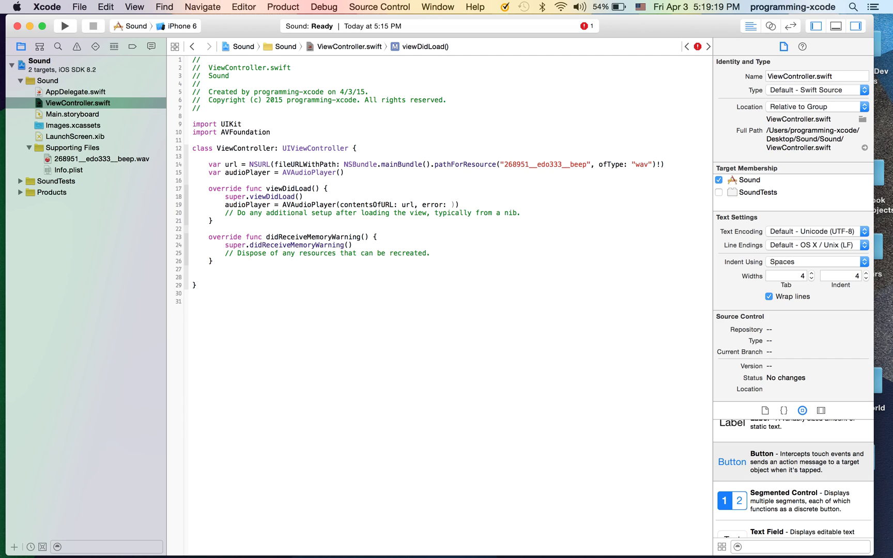
pyautogui.write('l)')
pyautogui.click(222, 188)
pyautogui.click(472, 205)
pyautogui.press('BackSpace')
pyautogui.press('super+s')
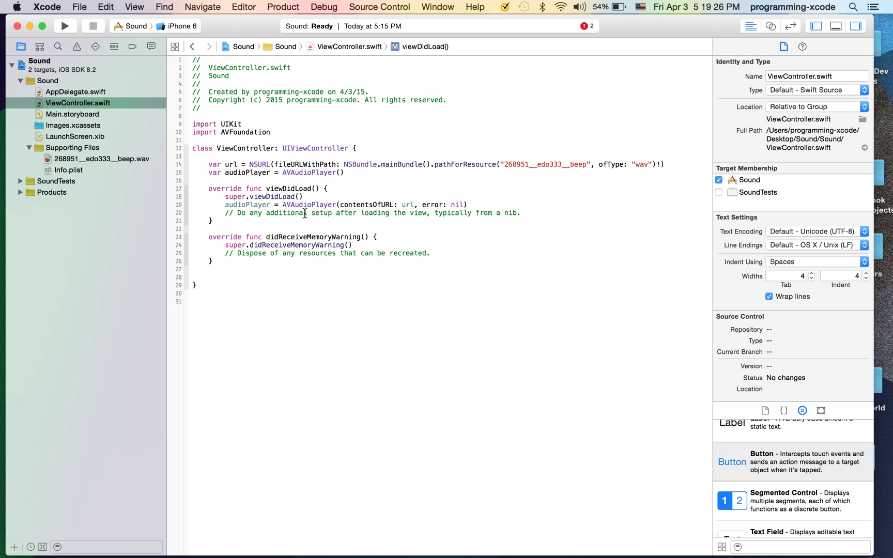
pyautogui.click(361, 173)
pyautogui.press('Return')
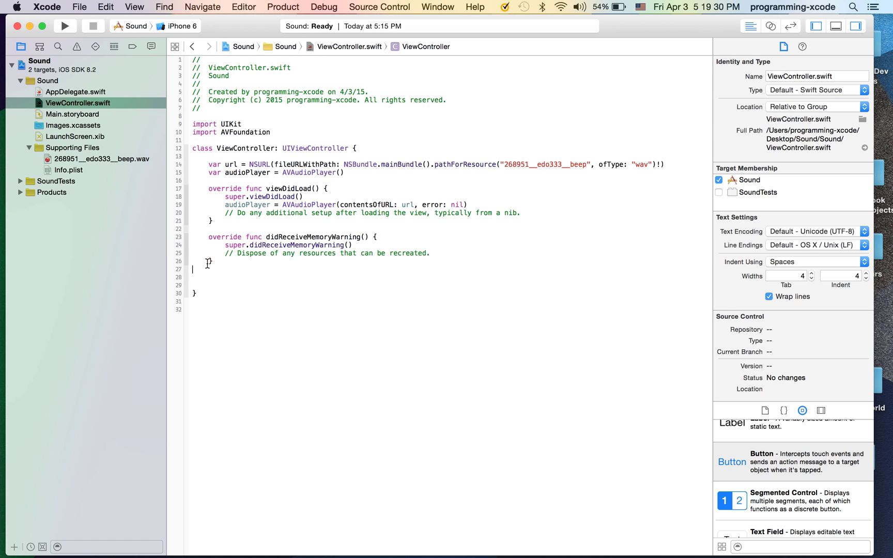
pyautogui.press('BackSpace')
pyautogui.press('Return')
pyautogui.write('BActi')
pyautogui.write('on ')
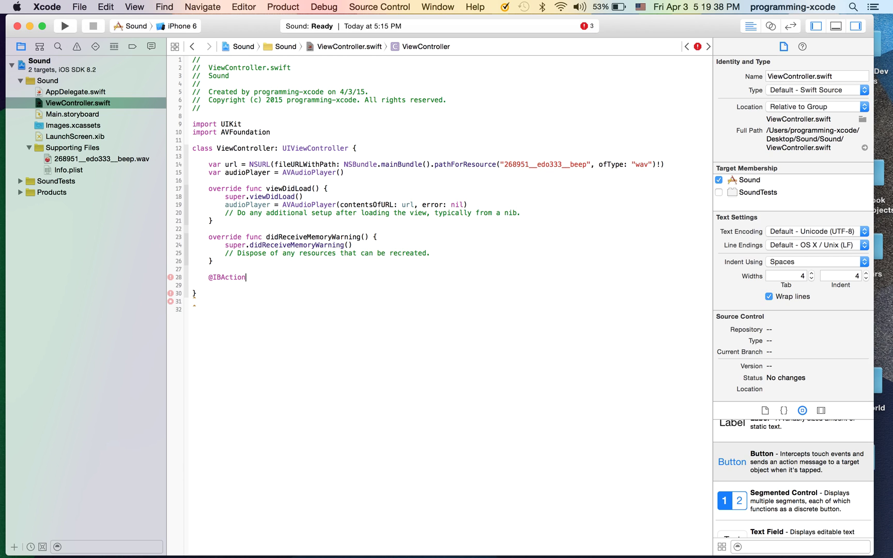
pyautogui.write('fnc')
pyautogui.press('BackSpace')
pyautogui.press('BackSpace')
pyautogui.write('unc')
pyautogui.write('pla')
pyautogui.write(') {')
pyautogui.press('Return')
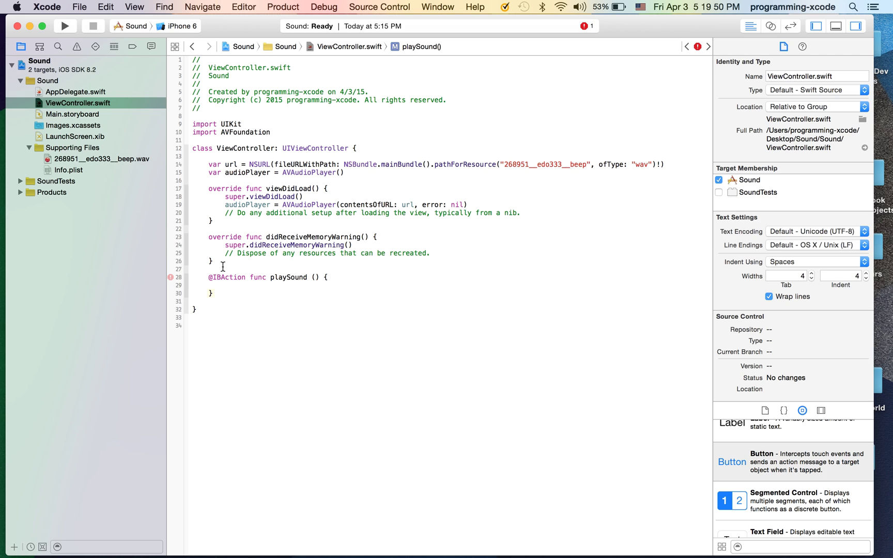
# Step: Give playSound a 'sender: AnyObject' parameter and an audioPlayer.play() call
pyautogui.click(313, 277)
pyautogui.write('se')
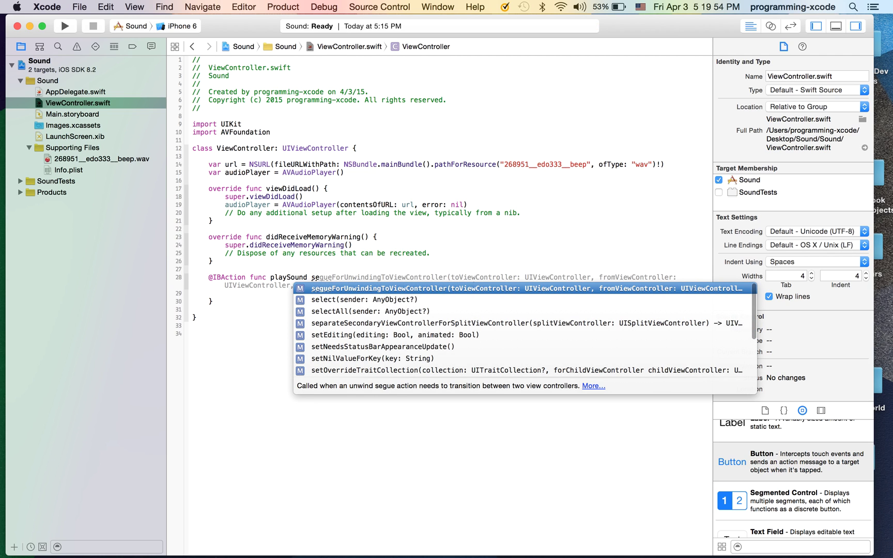
pyautogui.press('BackSpace')
pyautogui.press('BackSpace')
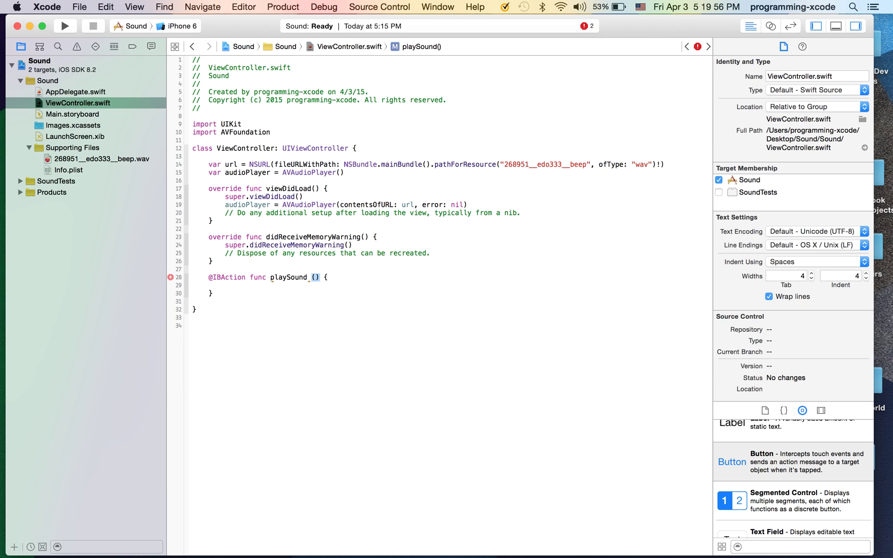
pyautogui.click(315, 277)
pyautogui.write('se')
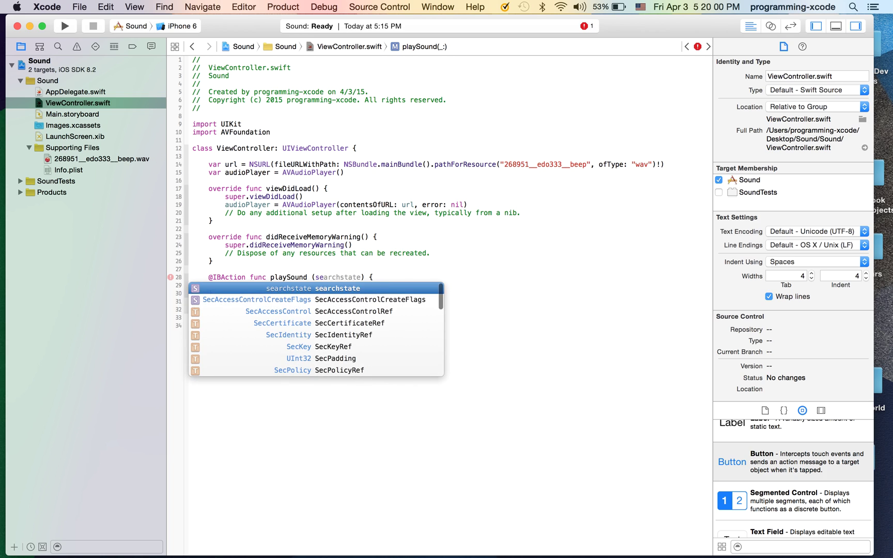
pyautogui.write('nder: ')
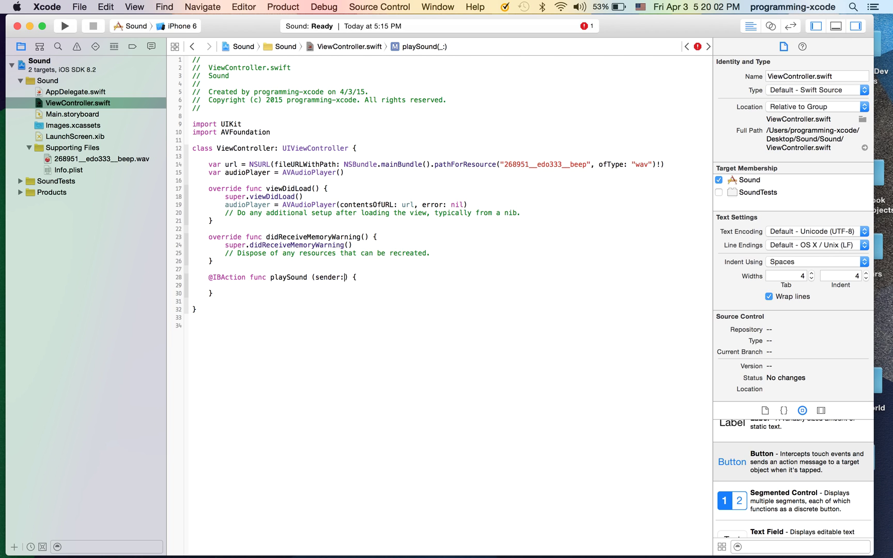
pyautogui.write('Any')
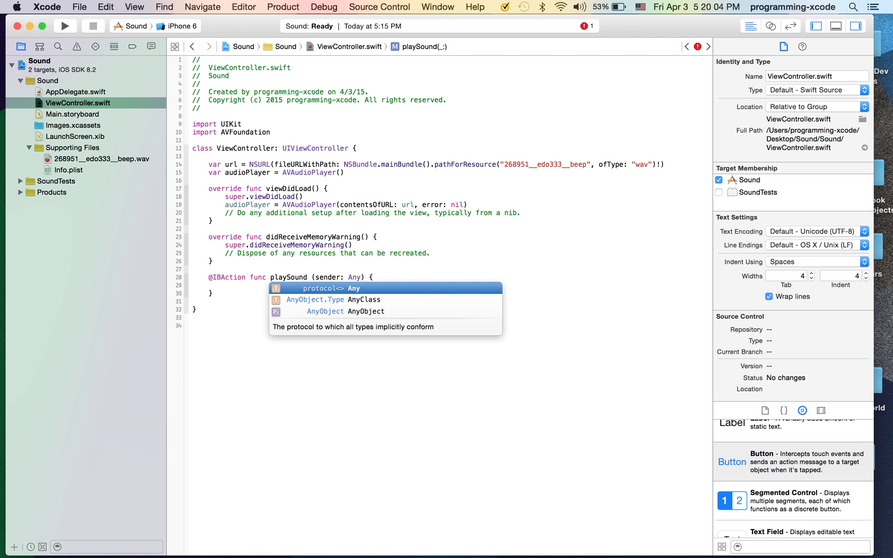
pyautogui.press('Down')
pyautogui.press('Down')
pyautogui.press('Return')
pyautogui.click(241, 286)
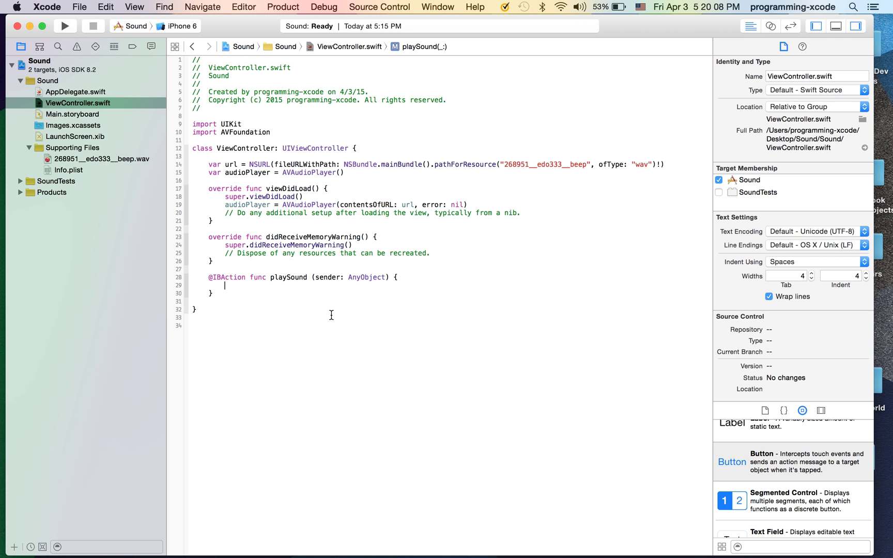
pyautogui.write('aud')
pyautogui.press('Return')
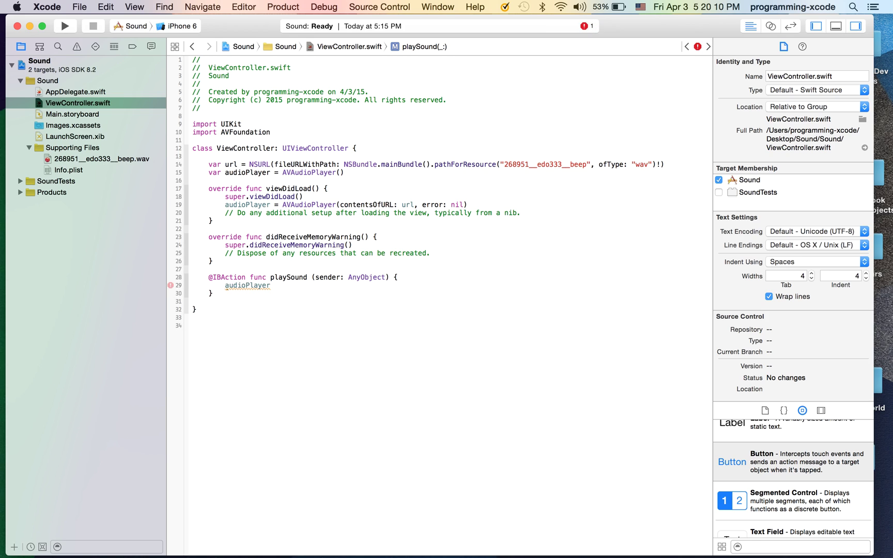
pyautogui.write('.p')
pyautogui.press('Return')
# Step: Connect the Play Sound button's Touch Up Inside to playSound: and run the app
pyautogui.click(59, 125)
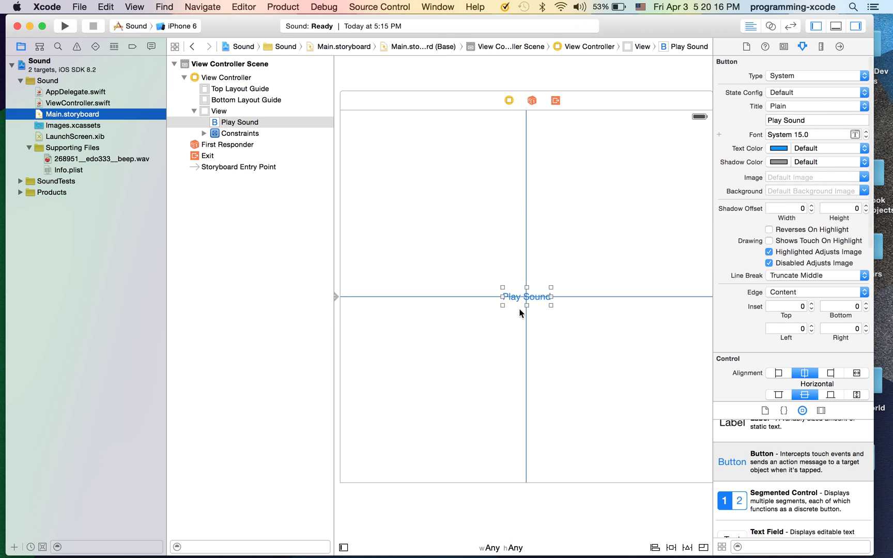
pyautogui.click(518, 313)
pyautogui.click(540, 301)
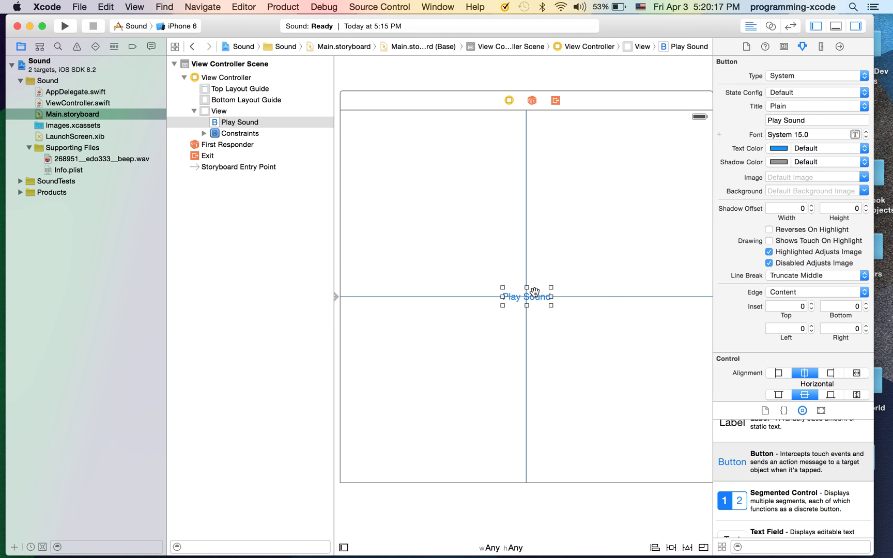
pyautogui.click(841, 46)
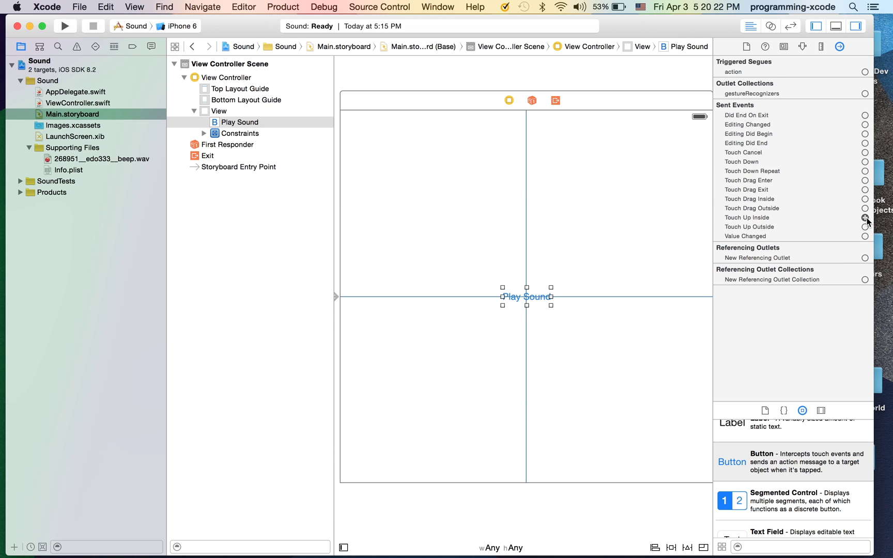
pyautogui.moveTo(865, 218)
pyautogui.mouseDown()
pyautogui.moveTo(831, 227)
pyautogui.moveTo(577, 218)
pyautogui.mouseUp()
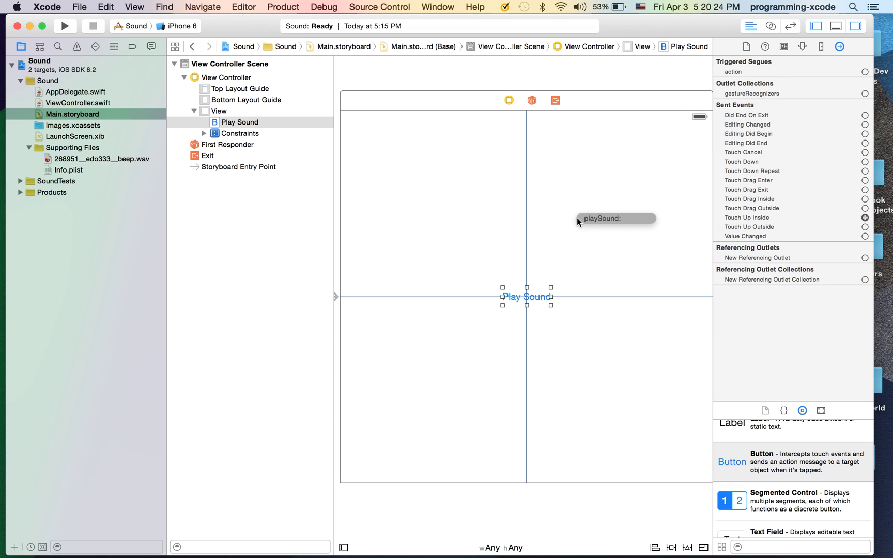
pyautogui.click(577, 218)
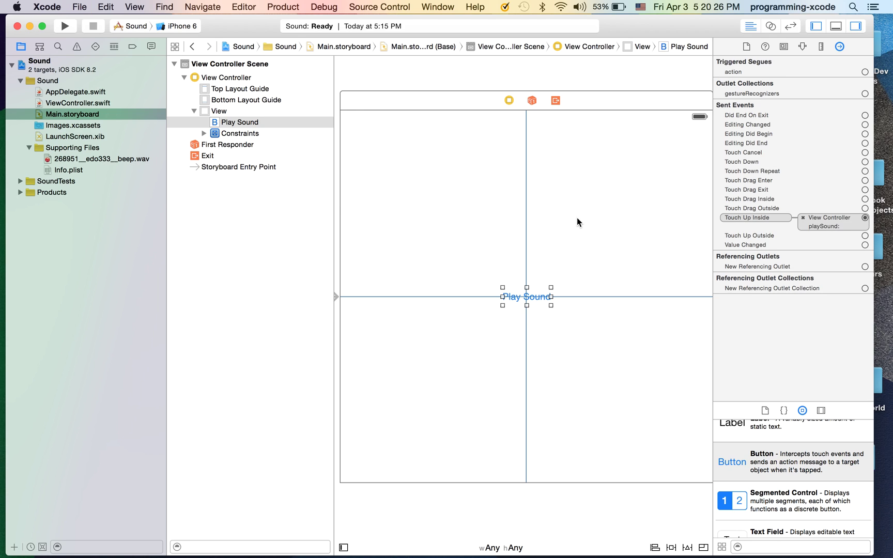
pyautogui.click(65, 27)
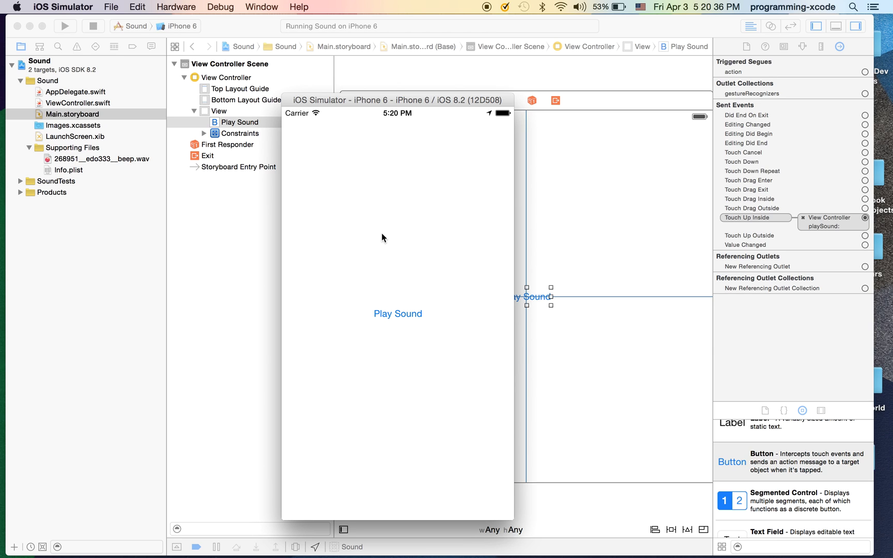
# Step: Play the beep with the volume raised, then switch the simulator to another iPhone model
pyautogui.press('XF86AudioRaiseVolume')
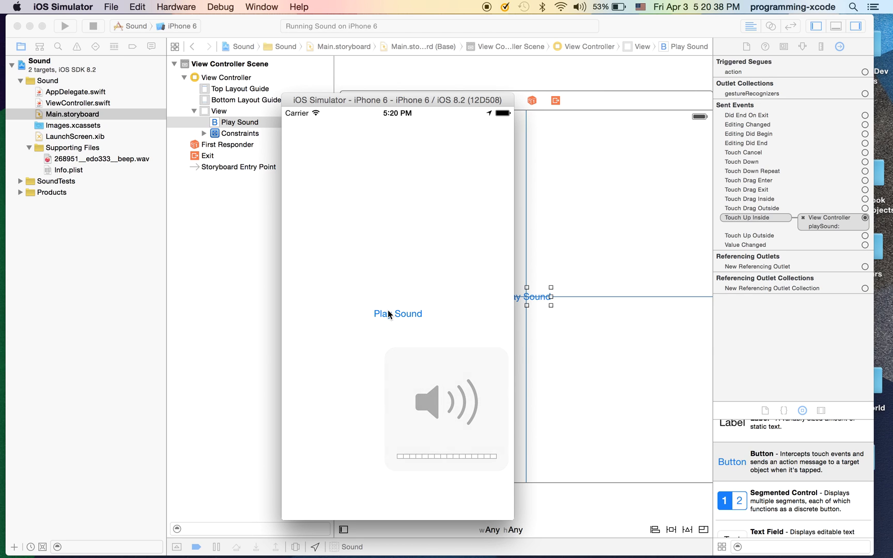
pyautogui.click(388, 310)
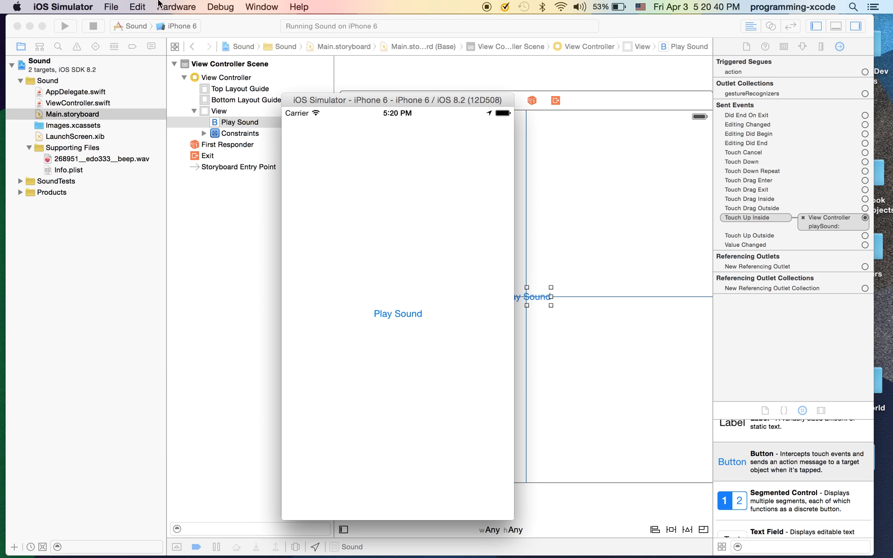
pyautogui.click(186, 7)
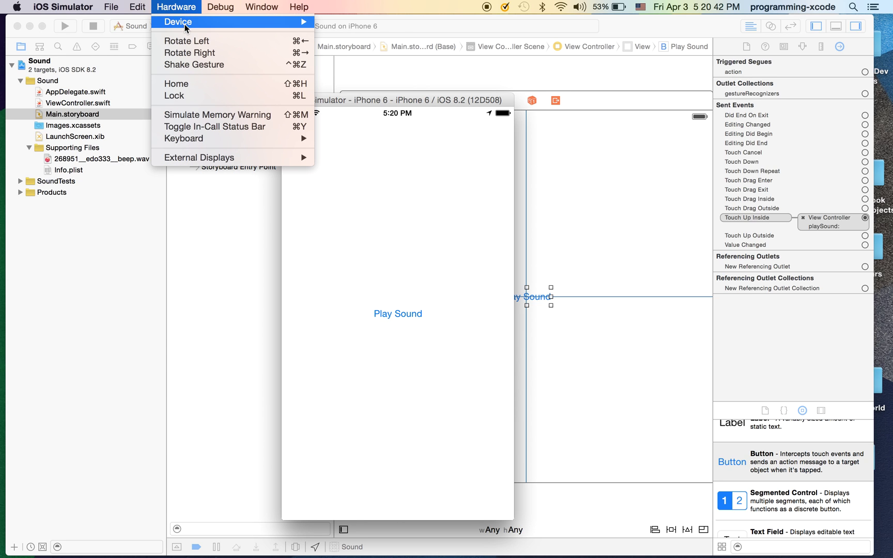
pyautogui.moveTo(209, 21)
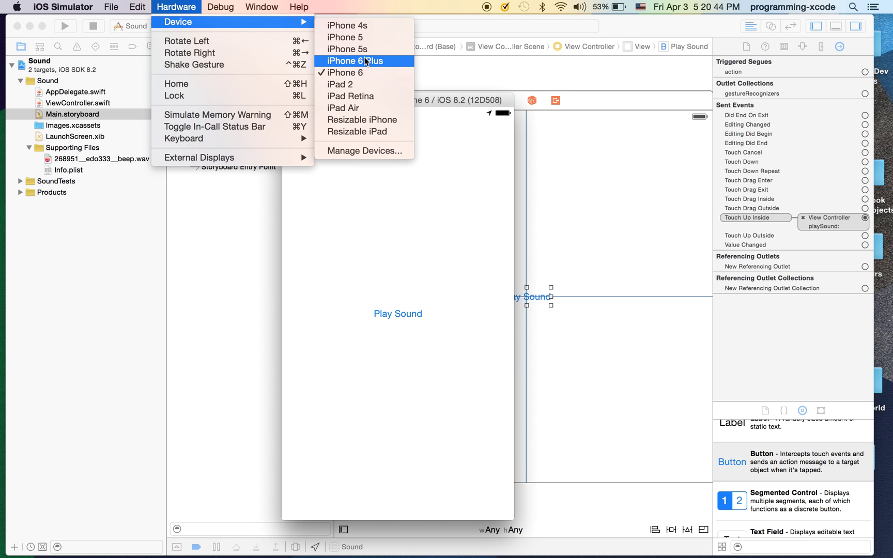
pyautogui.click(358, 49)
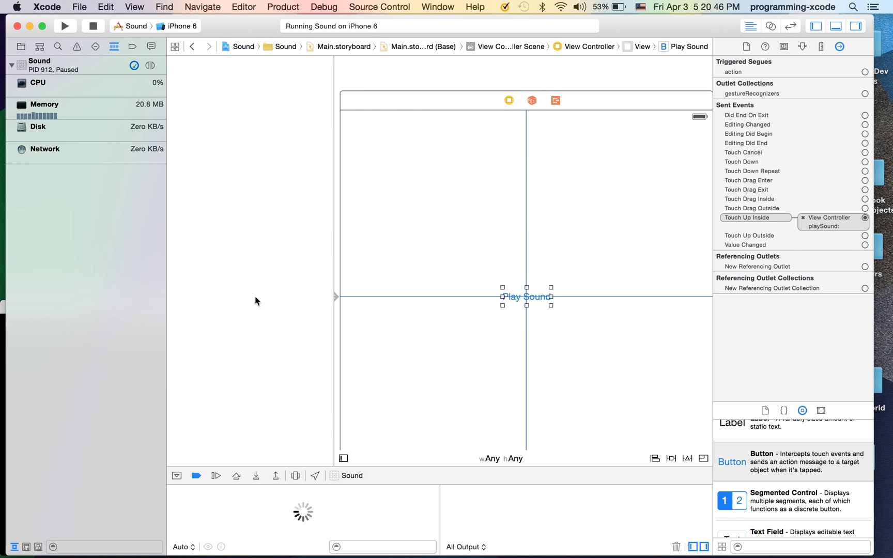
# Step: Stop the running app and open Main.storyboard from the Project navigator
pyautogui.click(95, 27)
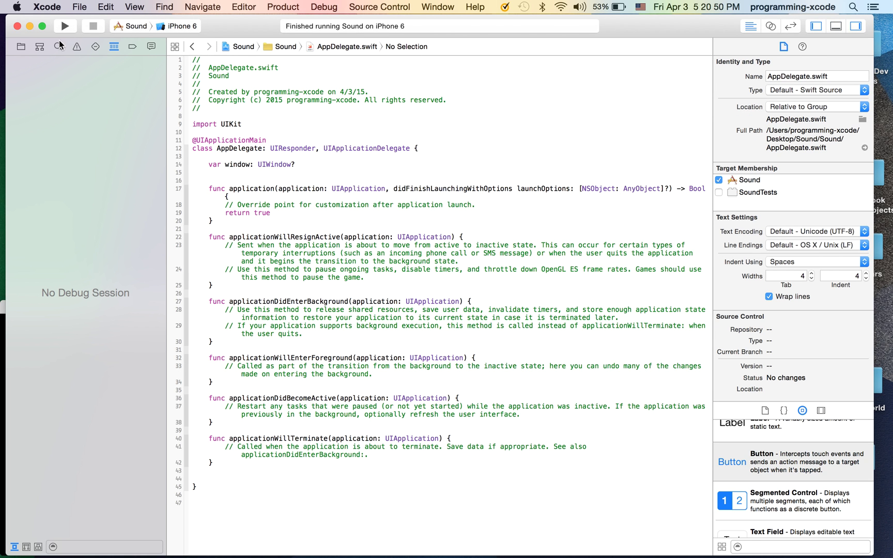
pyautogui.click(21, 47)
pyautogui.click(66, 115)
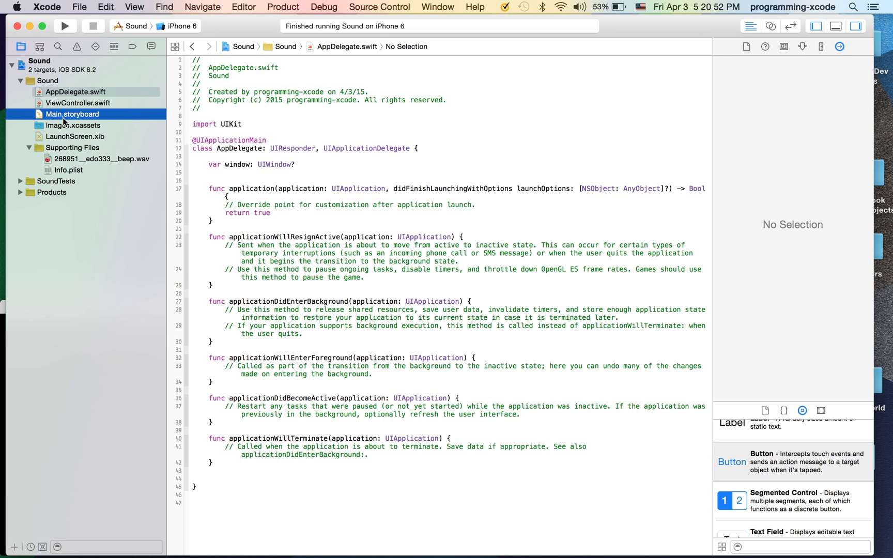
# Step: Inspect the Center Y and Center X Alignment constraints, briefly opening and closing Finder
pyautogui.click(476, 345)
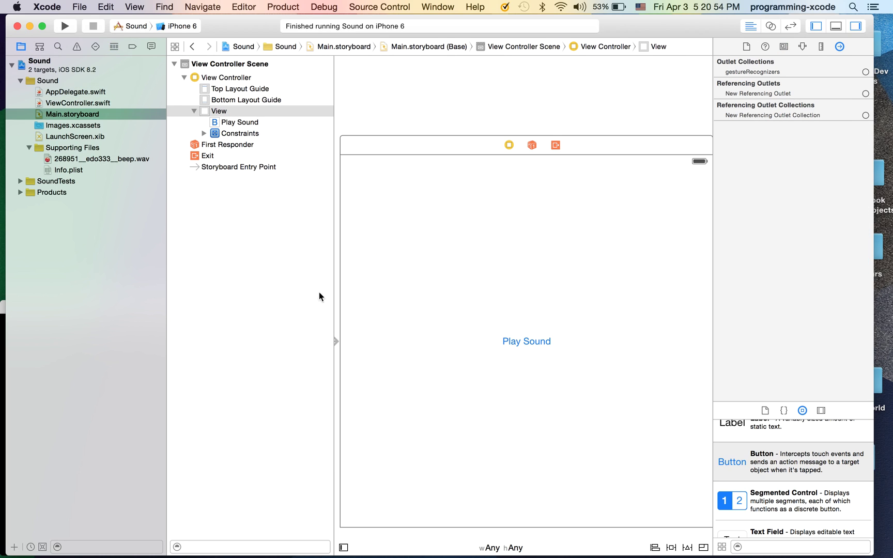
pyautogui.click(204, 133)
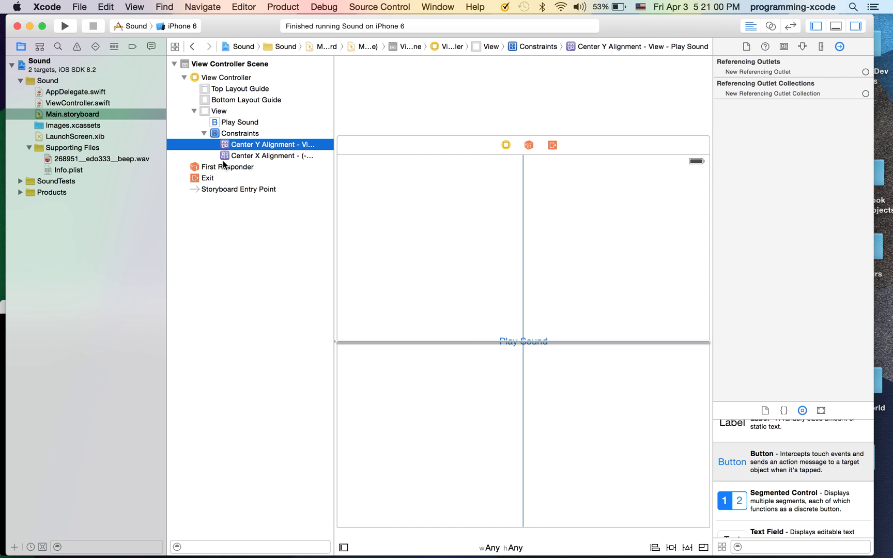
pyautogui.click(279, 158)
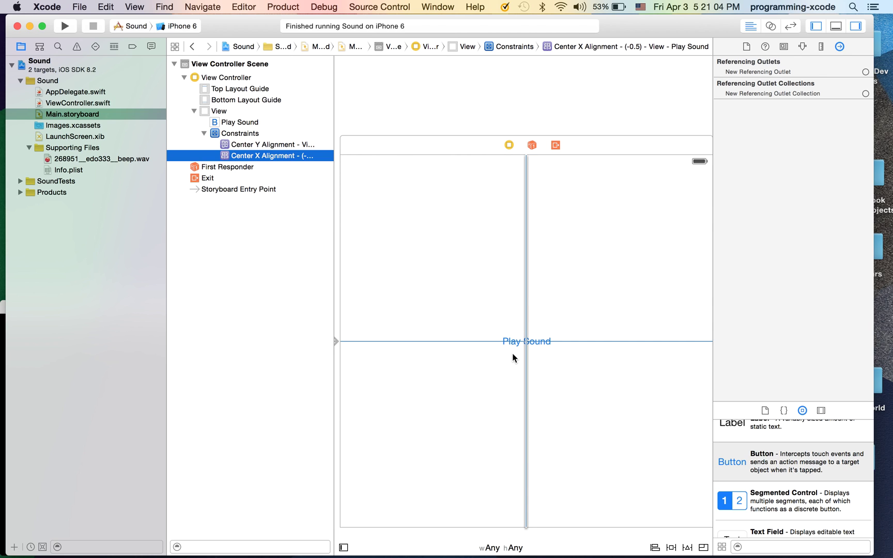
pyautogui.moveTo(137, 551)
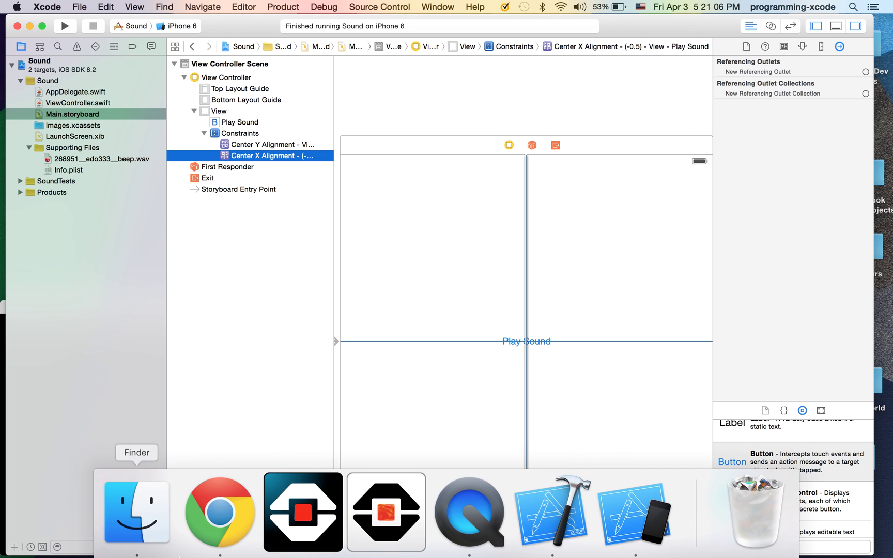
pyautogui.click(173, 542)
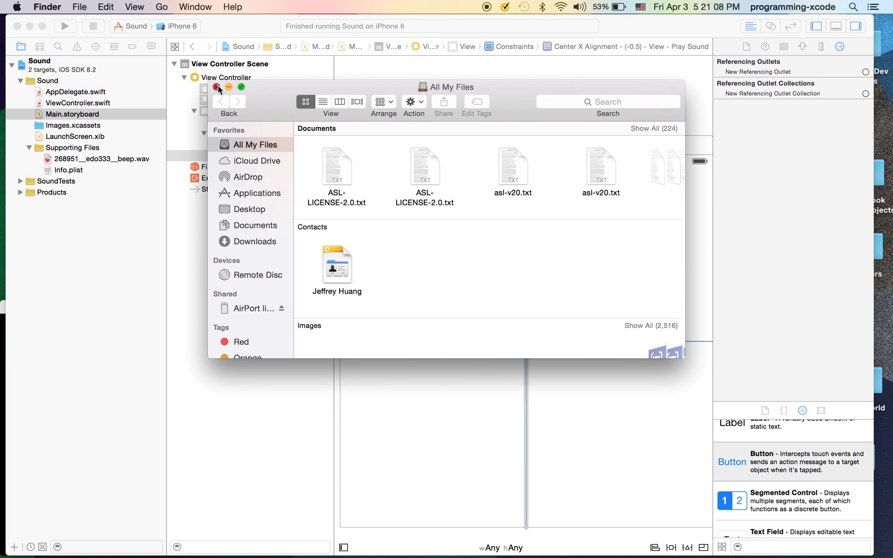
pyautogui.click(217, 87)
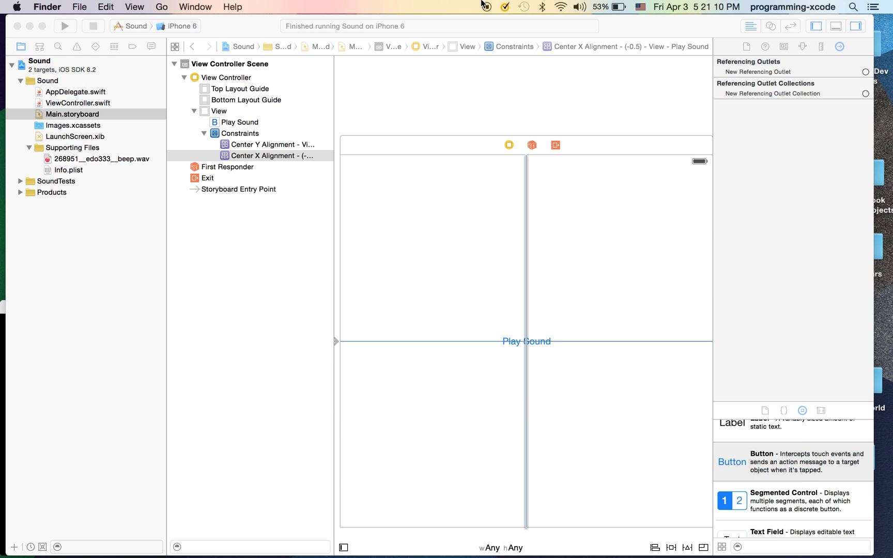